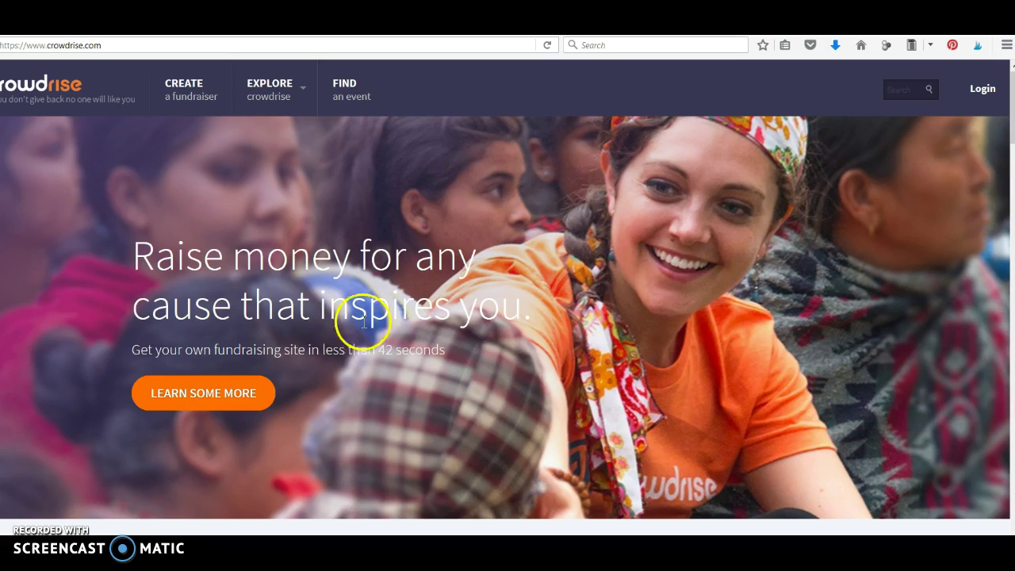
# Open the sign-up form and fill in the saved first name.
pyautogui.click(983, 90)
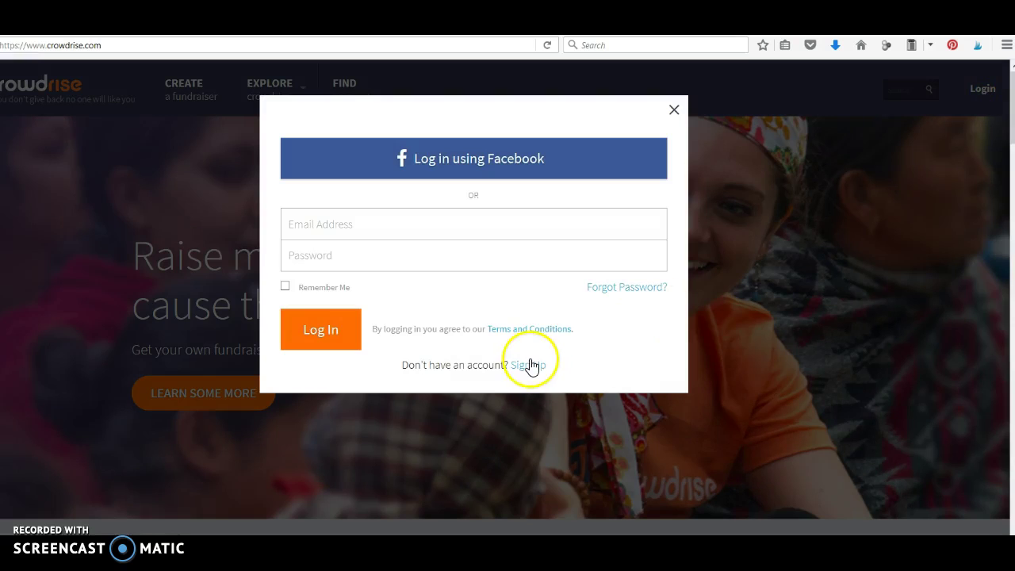
pyautogui.click(528, 366)
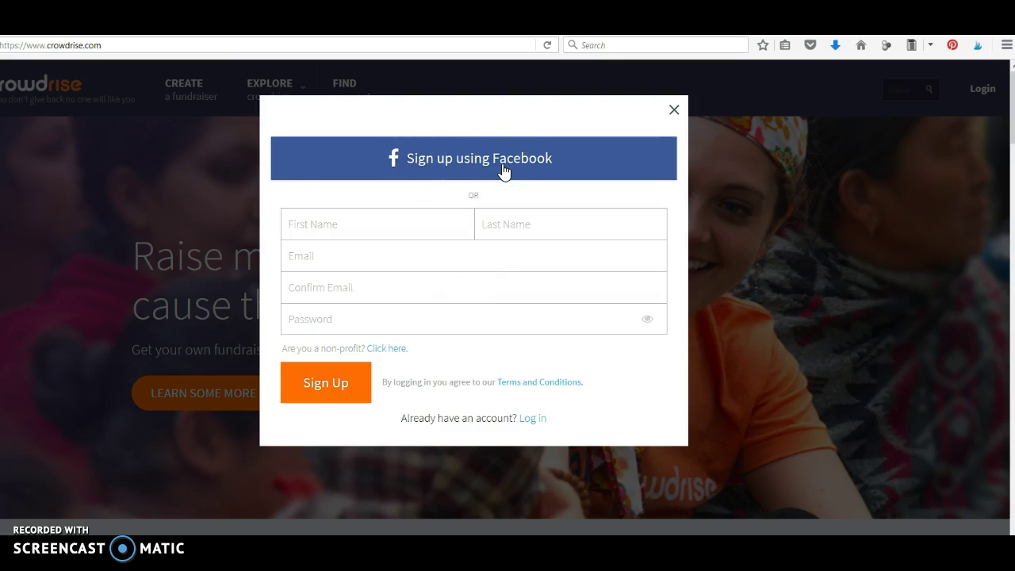
pyautogui.click(422, 218)
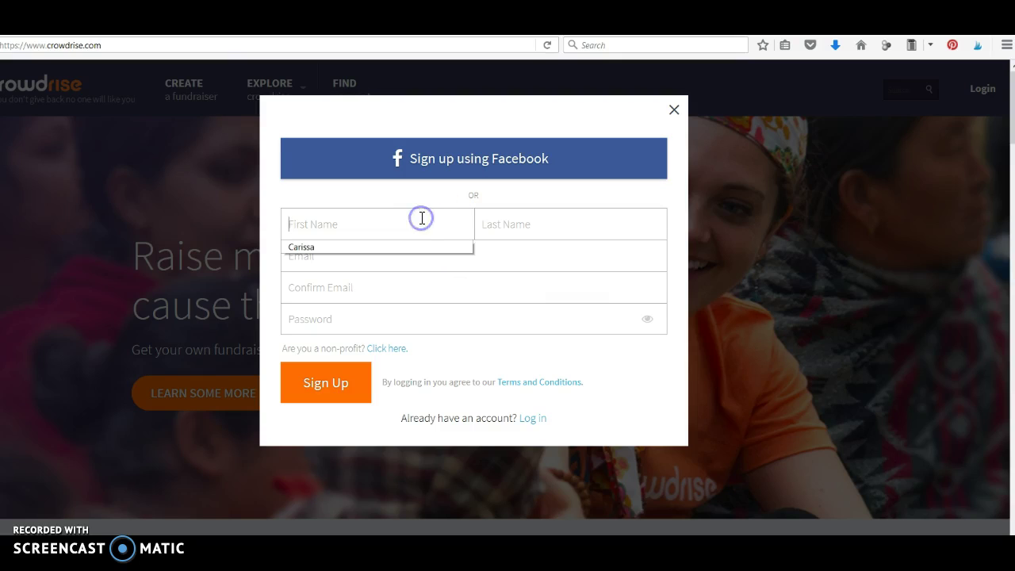
pyautogui.press('Down')
pyautogui.press('Tab')
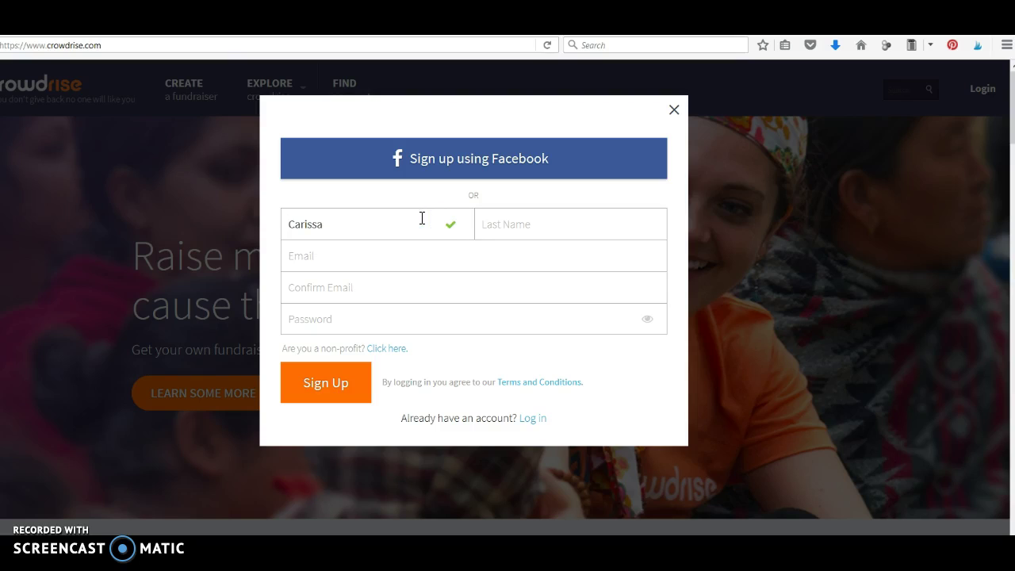
# Enter the last name, the e-mail address and its confirmation, and a password, then sign up.
pyautogui.press('Tab')
pyautogui.press('Down')
pyautogui.press('Tab')
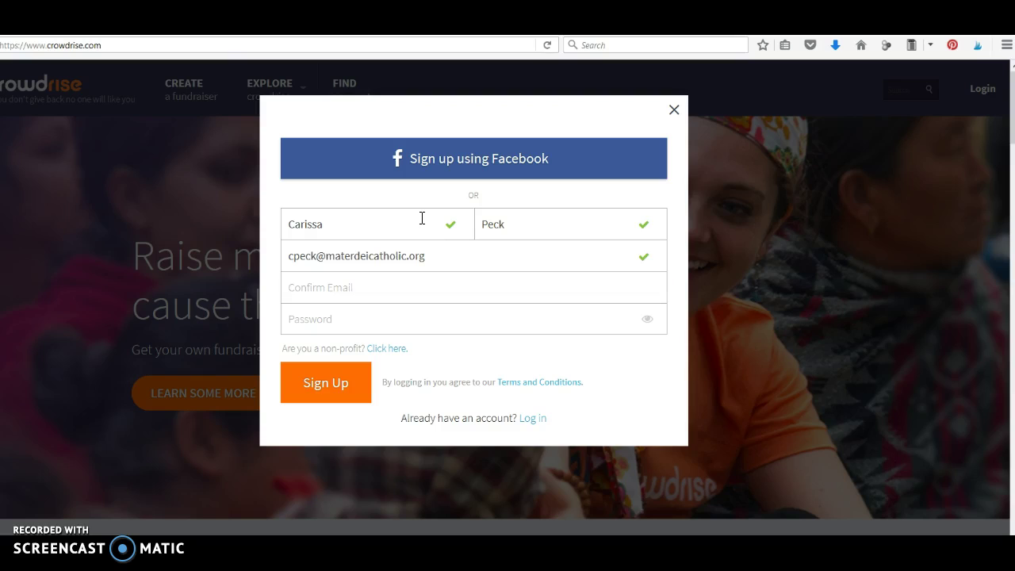
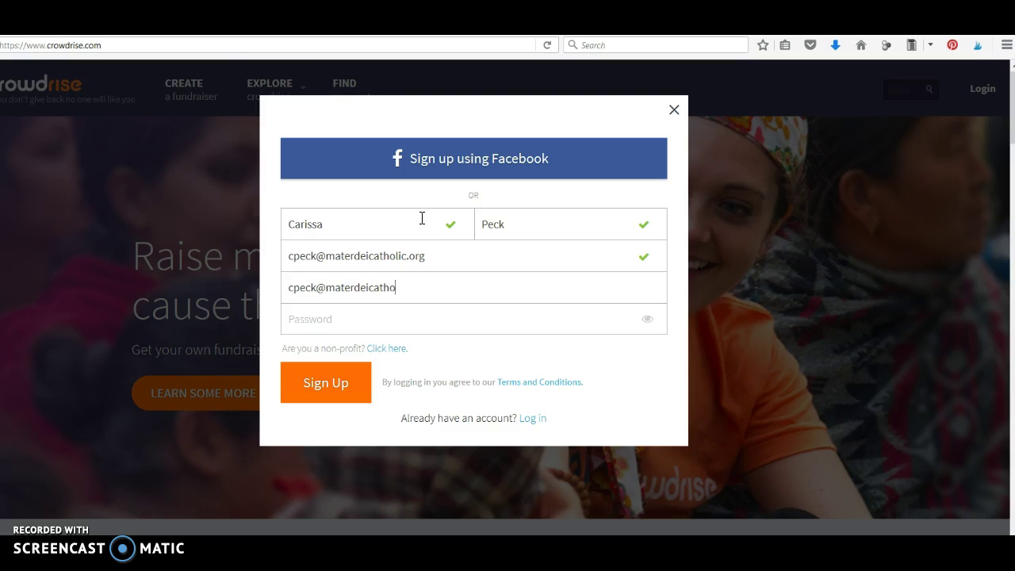
pyautogui.press('Tab')
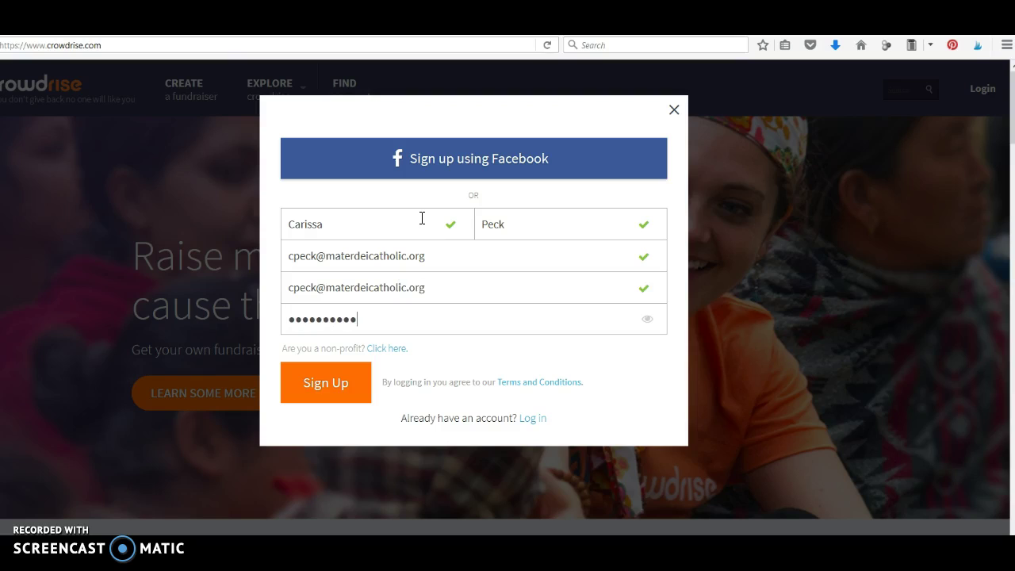
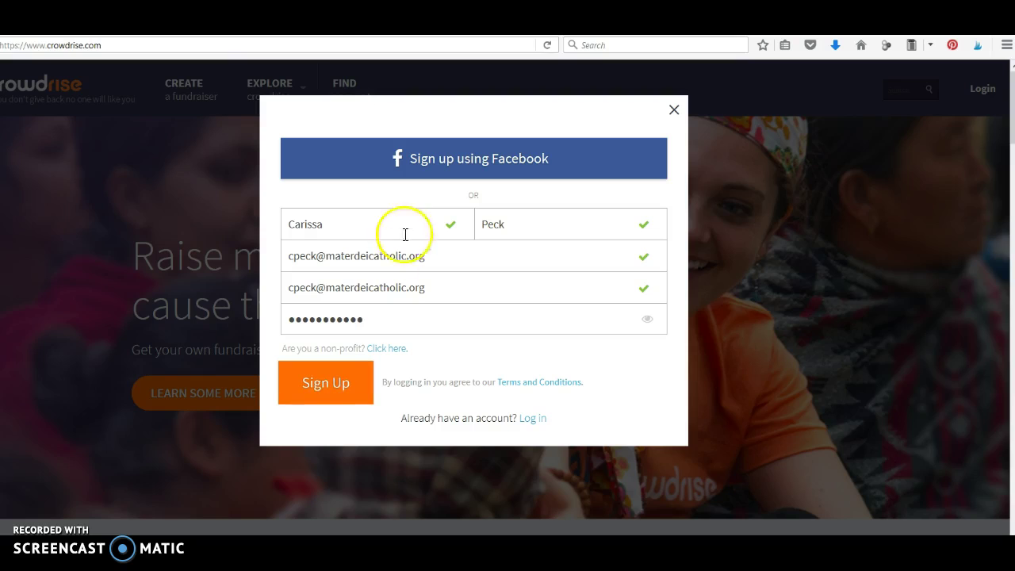
pyautogui.click(324, 387)
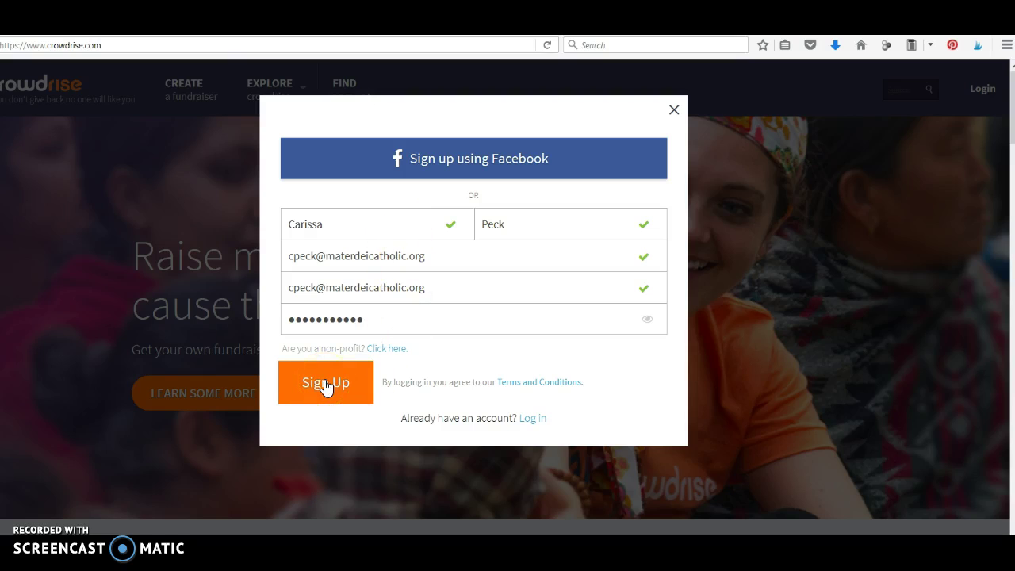
# Log in to the existing account through Facebook and return to the signed-in home page.
pyautogui.click(528, 419)
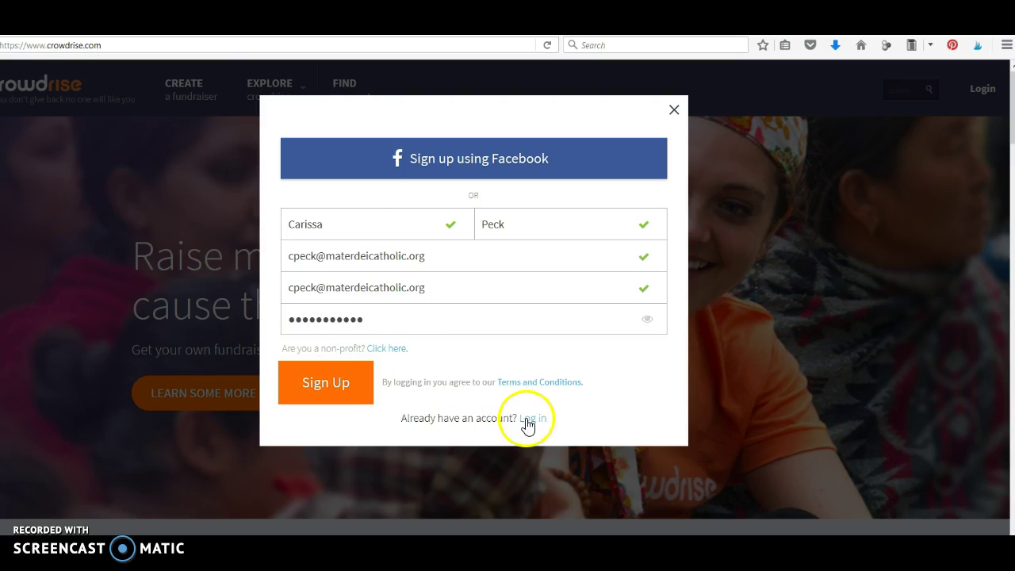
pyautogui.click(478, 341)
pyautogui.click(463, 168)
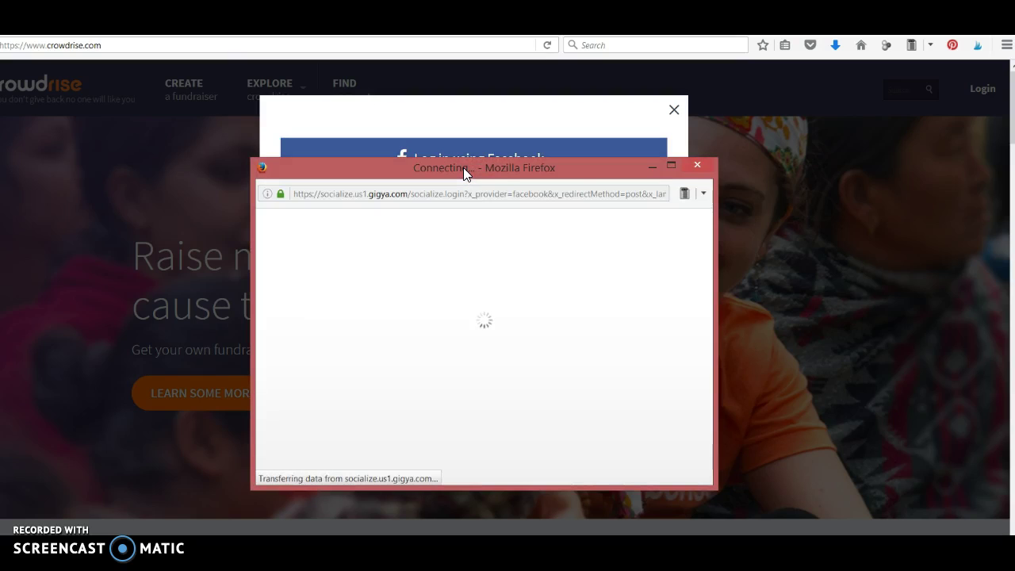
pyautogui.click(498, 364)
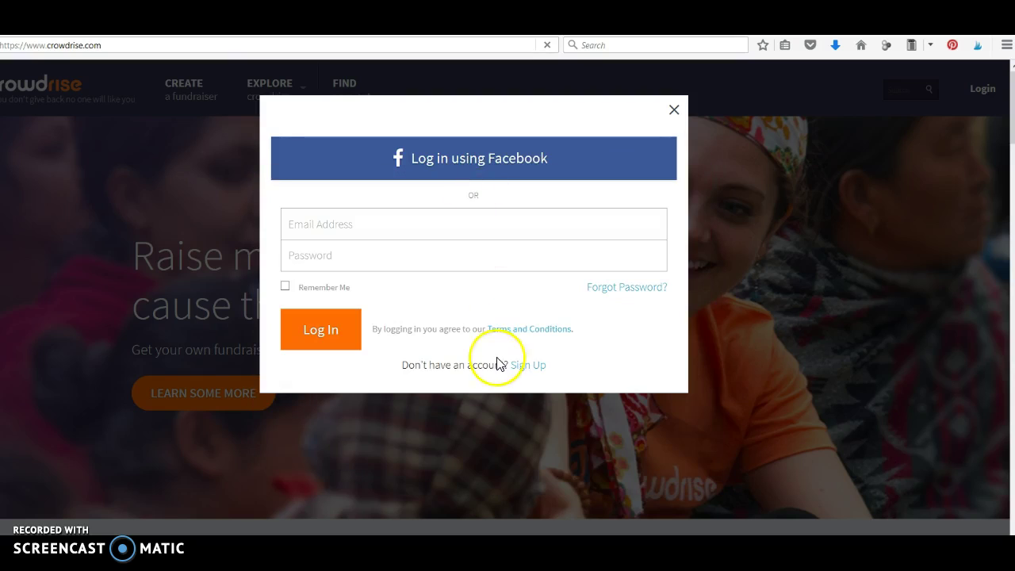
pyautogui.click(812, 191)
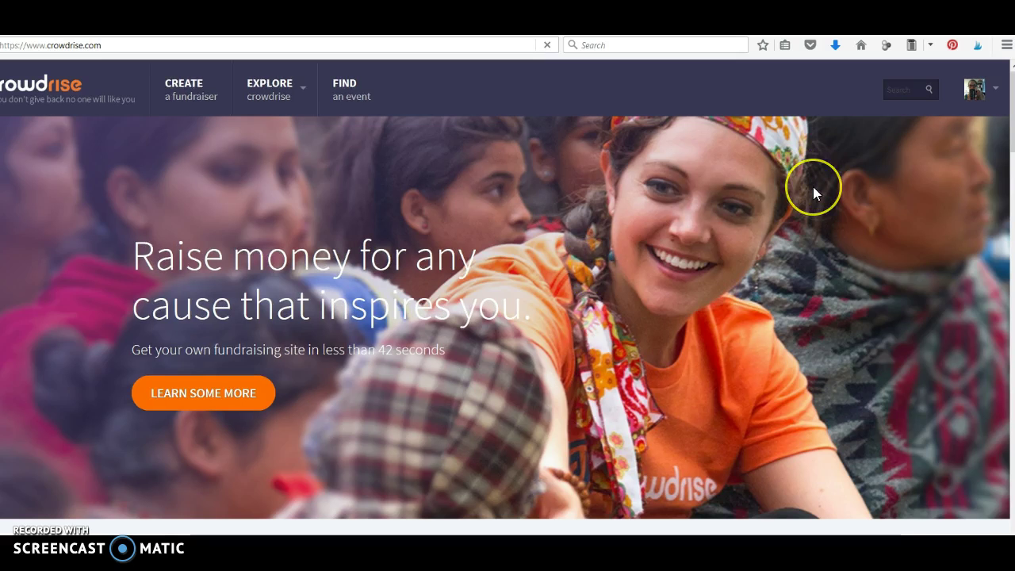
pyautogui.click(980, 89)
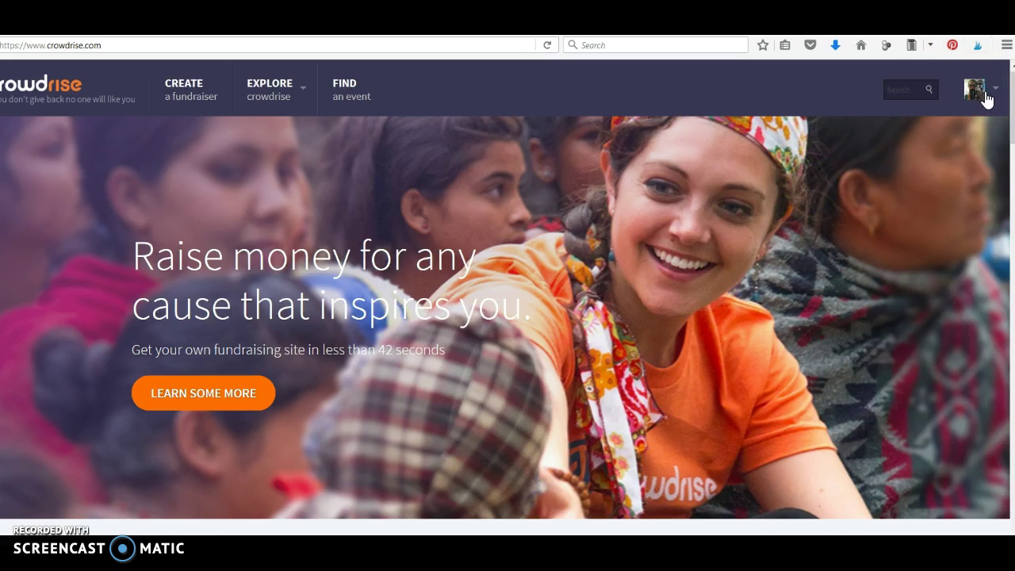
# Start a new fundraiser and choose Raise Money for Charity as its type.
pyautogui.click(187, 109)
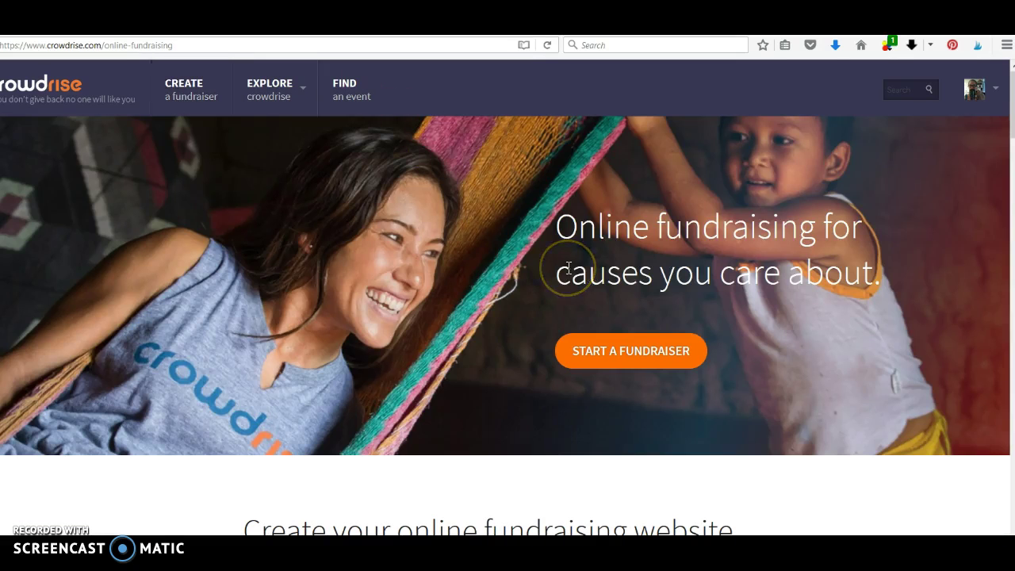
pyautogui.click(626, 363)
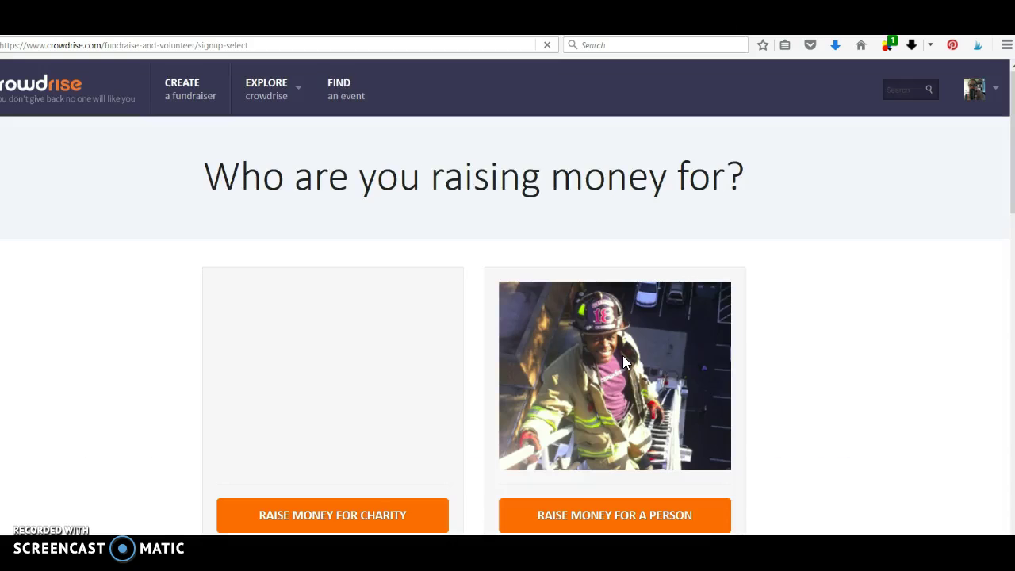
pyautogui.scroll(-3, 624, 361)
pyautogui.scroll(-2, 623, 358)
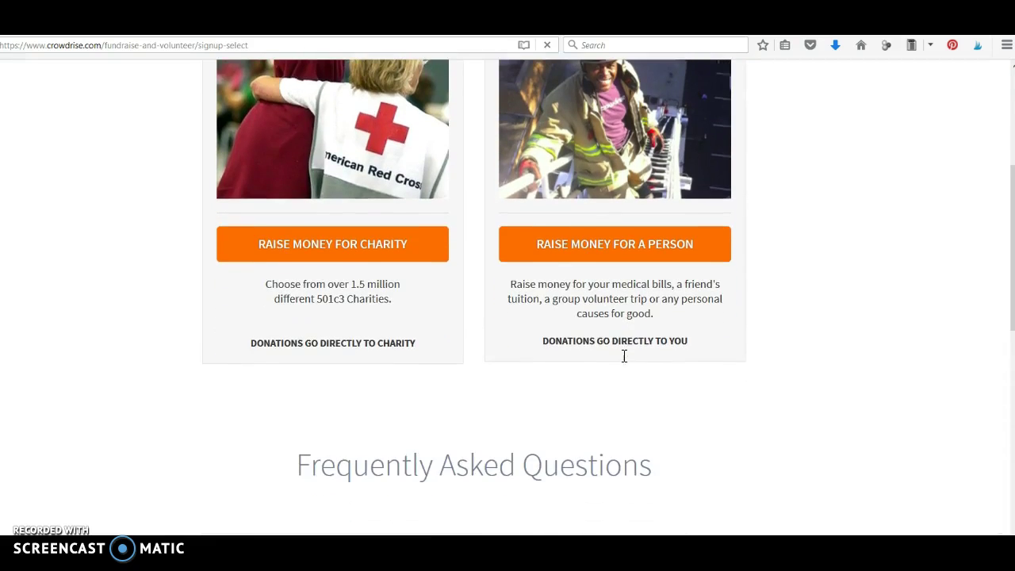
pyautogui.click(376, 255)
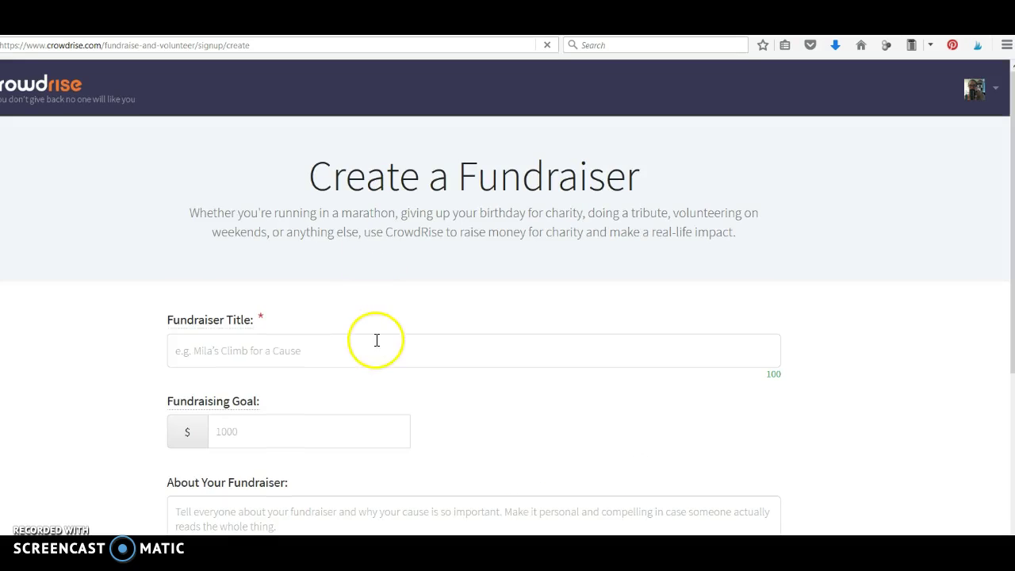
# Title the fundraiser 'Saint Jude's Fundraiser' with a $500 goal.
pyautogui.click(377, 340)
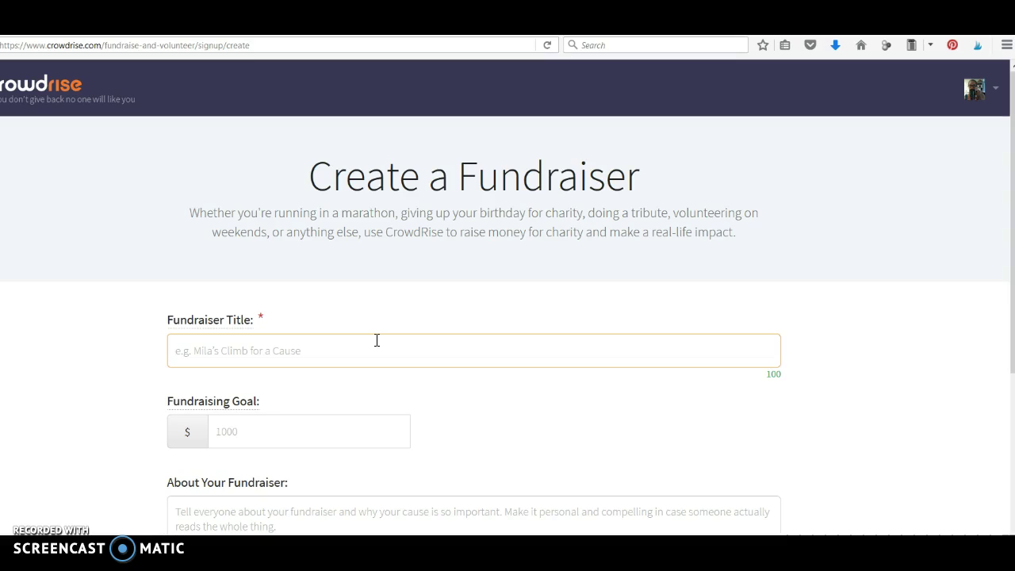
pyautogui.write('C')
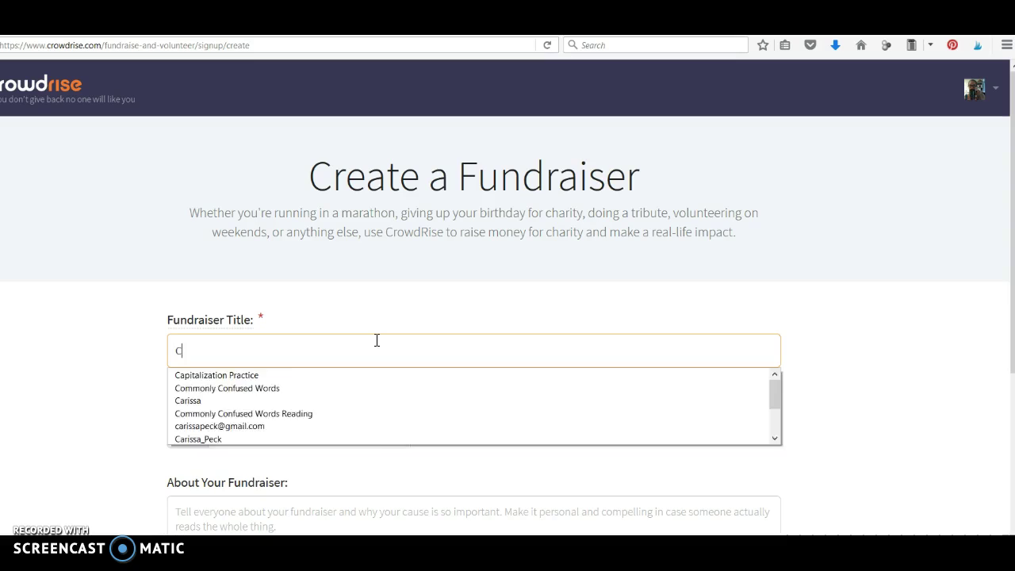
pyautogui.write('rusaders ')
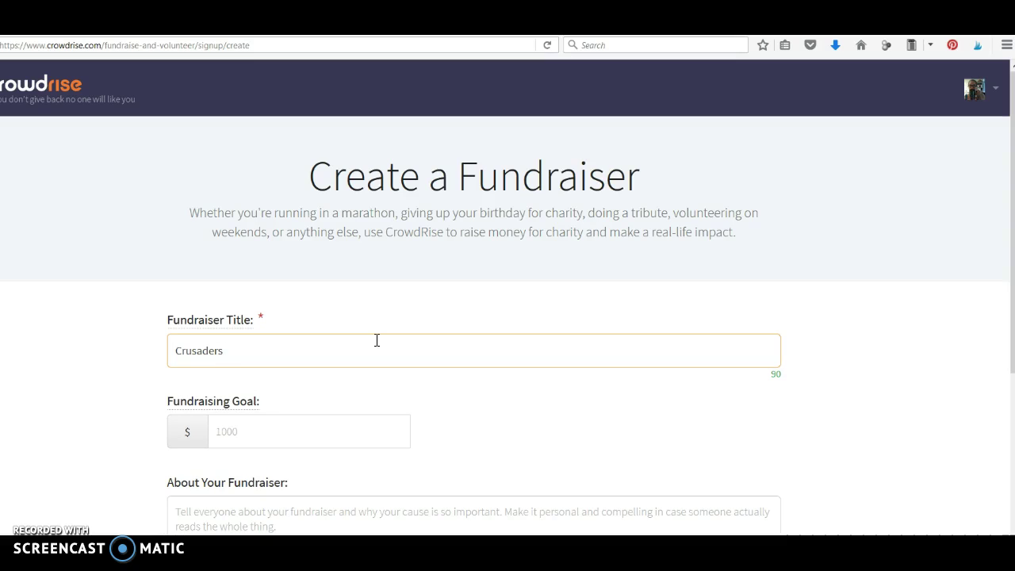
pyautogui.write('Fund for Hope')
pyautogui.hotkey('ctrl', 'a')
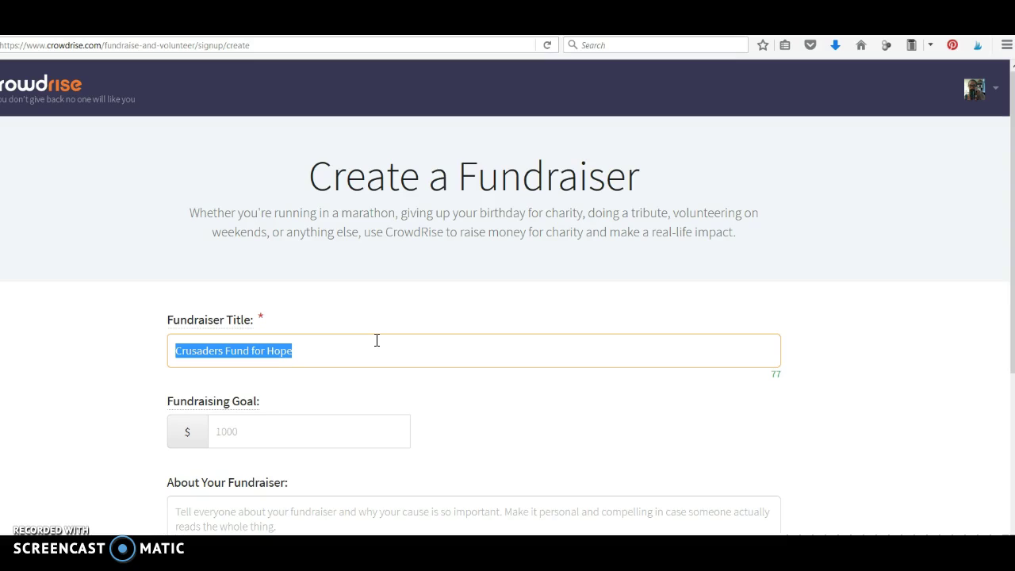
pyautogui.write('Saint ')
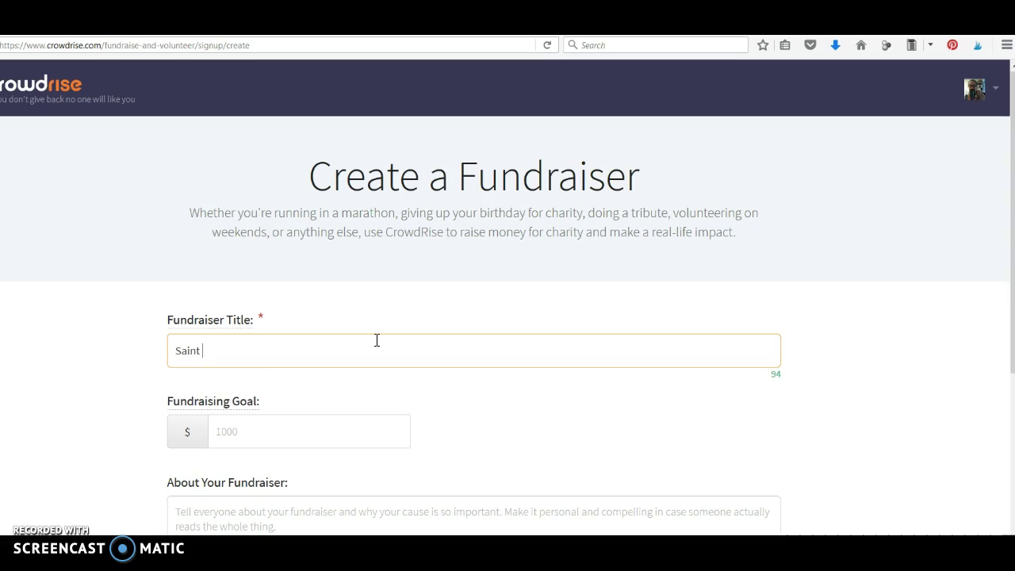
pyautogui.write("Jude's Fundraiser")
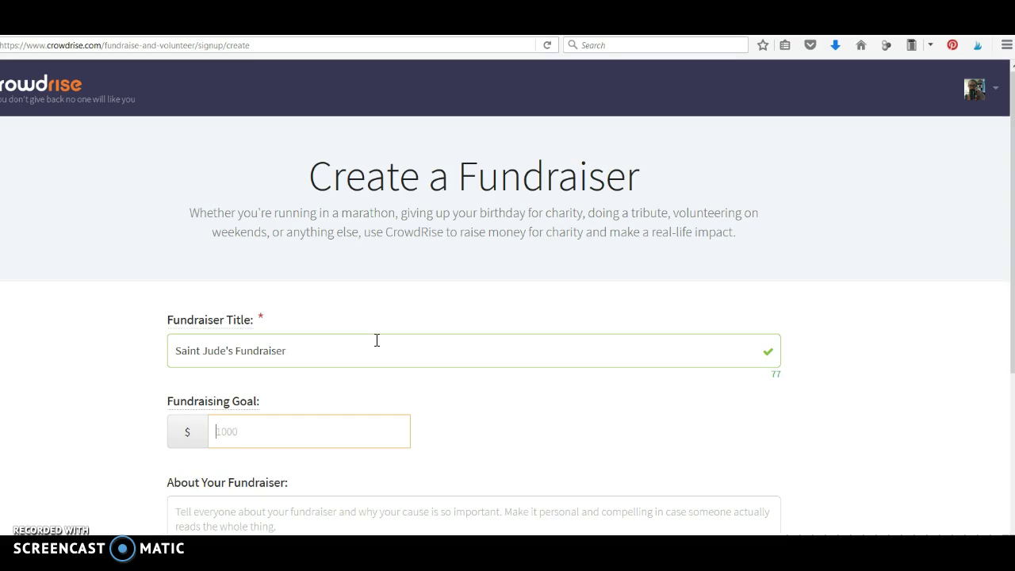
pyautogui.write('500')
pyautogui.press('Tab')
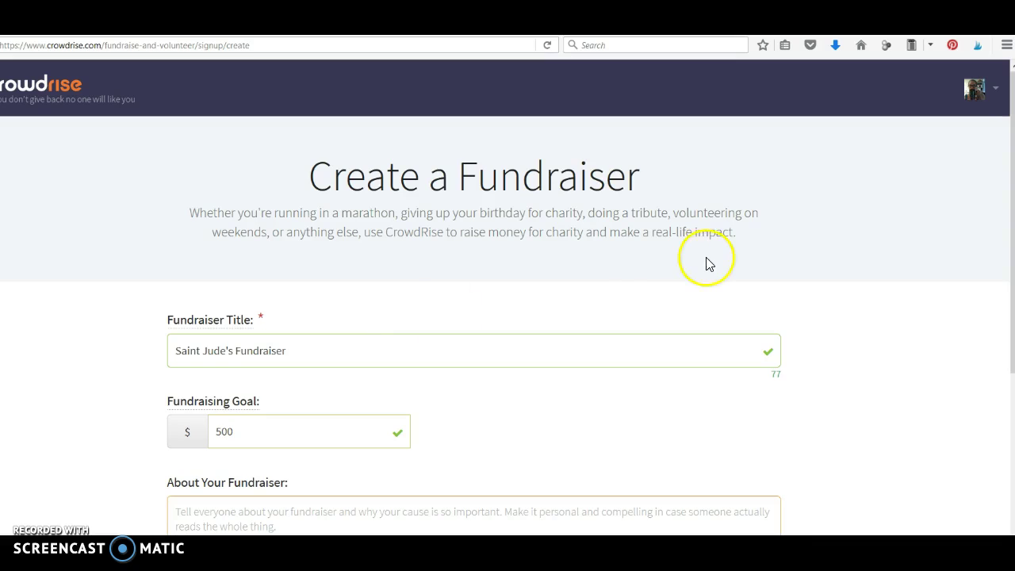
# Describe it as 'This charity is important to me because...' and submit the fundraiser.
pyautogui.scroll(-5, 776, 132)
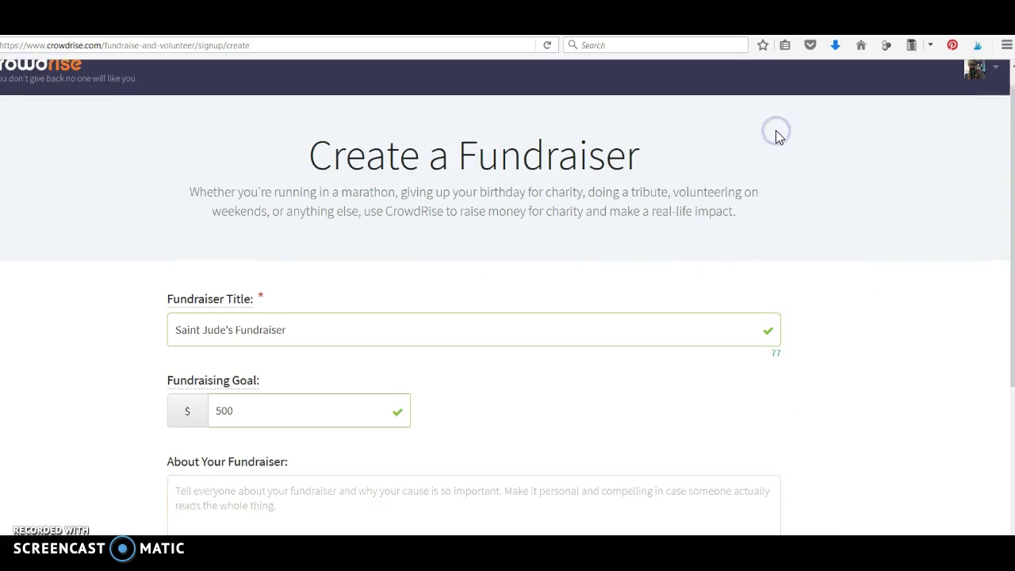
pyautogui.click(568, 311)
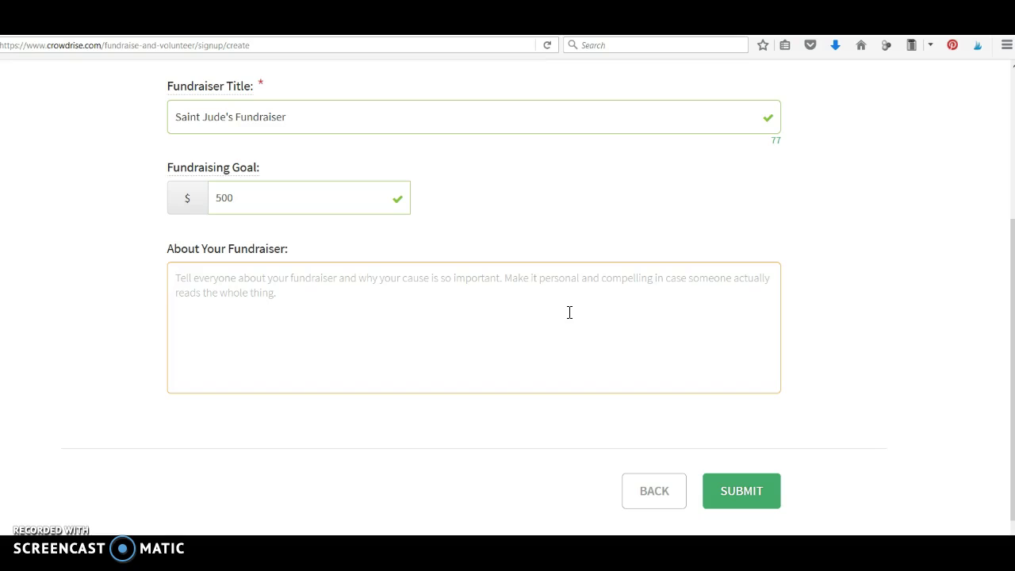
pyautogui.write('This chari')
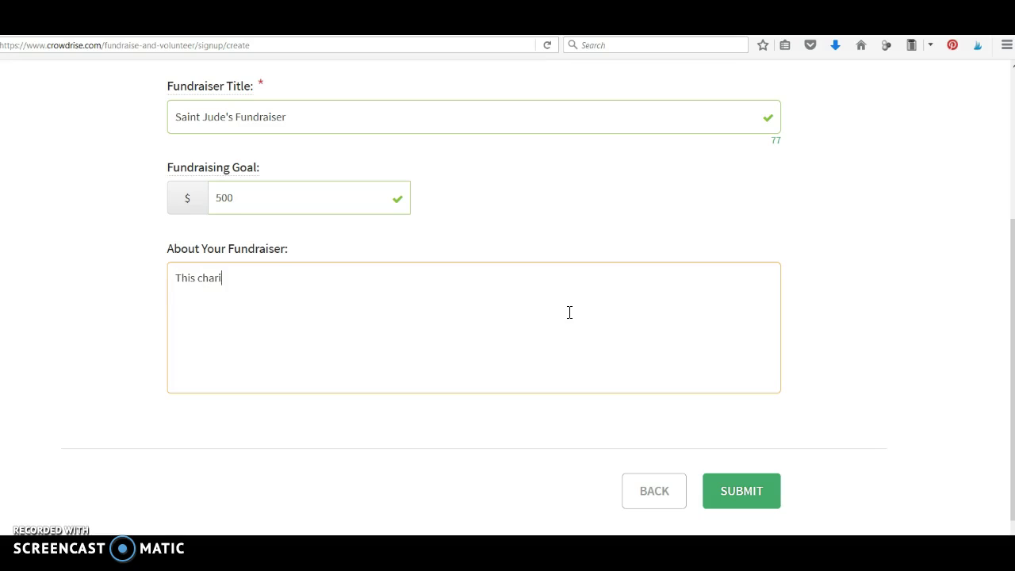
pyautogui.write('ty is important to me because...')
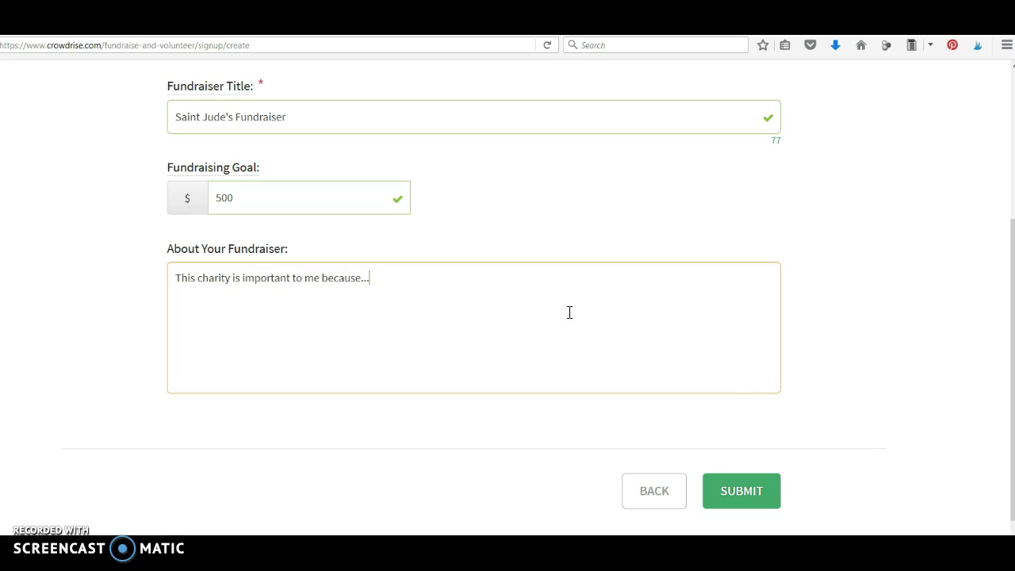
pyautogui.click(745, 485)
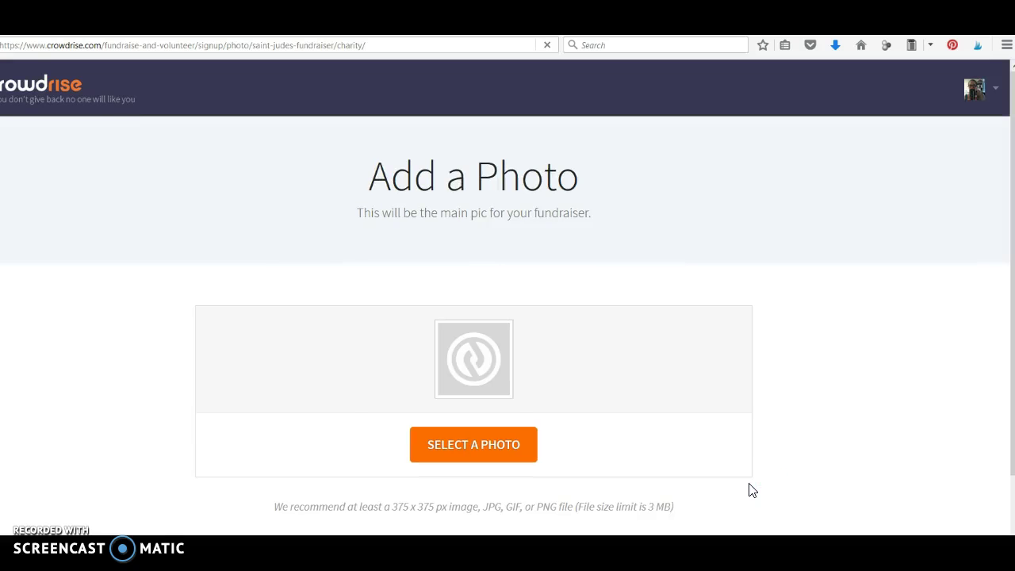
# Look at the main photo option, then skip the photo step.
pyautogui.click(490, 371)
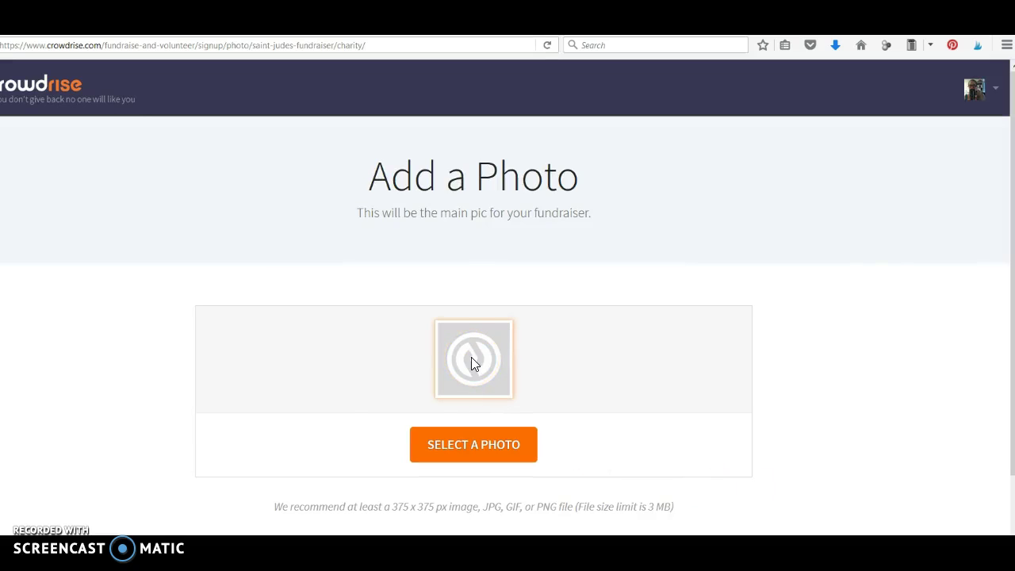
pyautogui.click(869, 303)
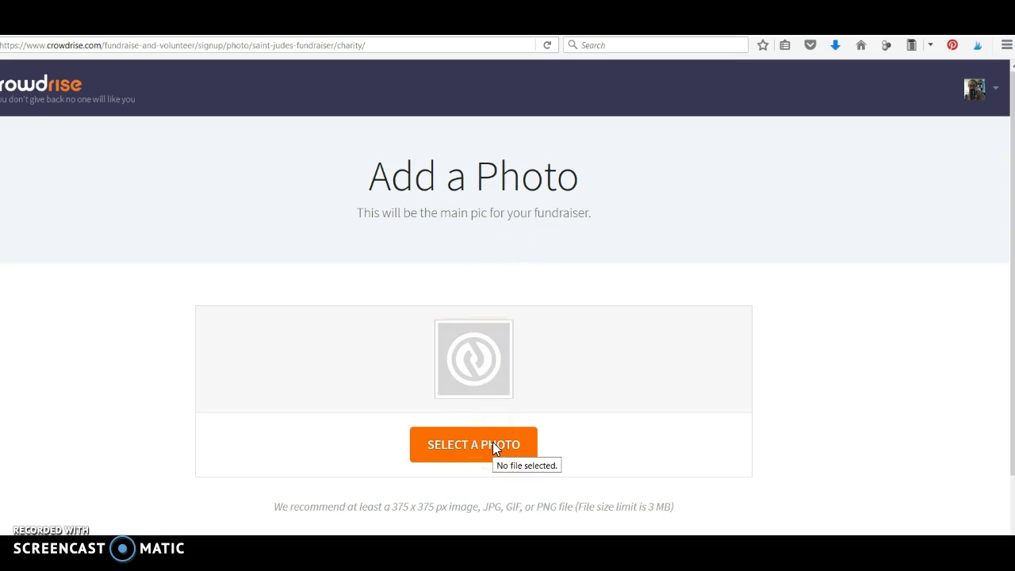
pyautogui.scroll(-2, 844, 389)
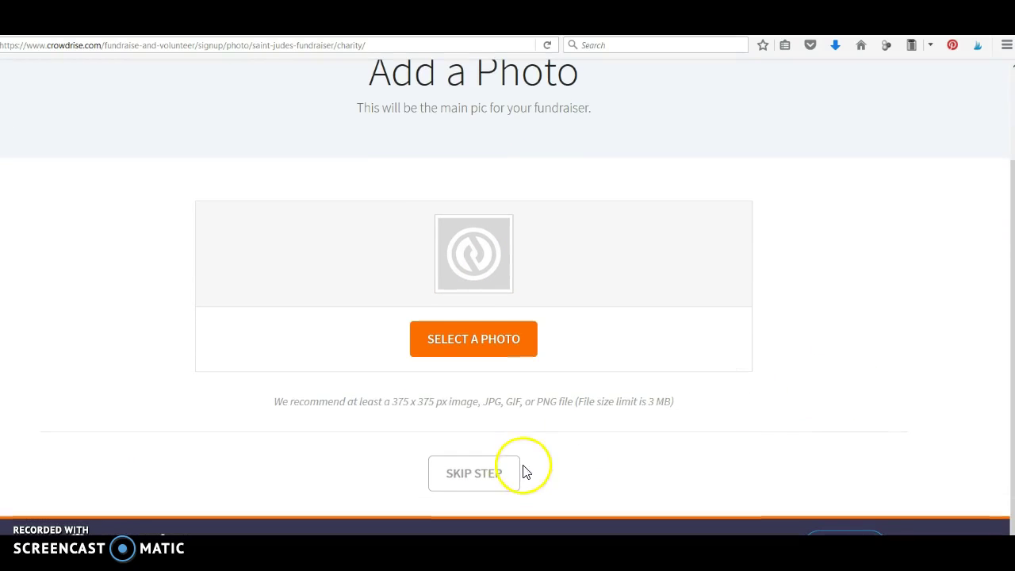
pyautogui.click(481, 473)
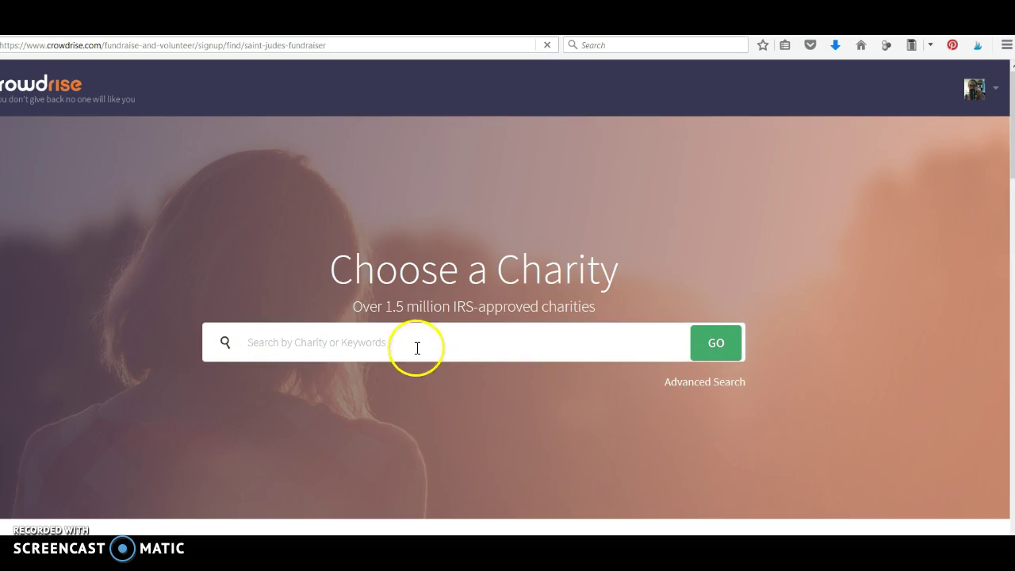
# Search charities for 'Be Not Afraid' and scroll through the results.
pyautogui.click(415, 346)
pyautogui.click(416, 347)
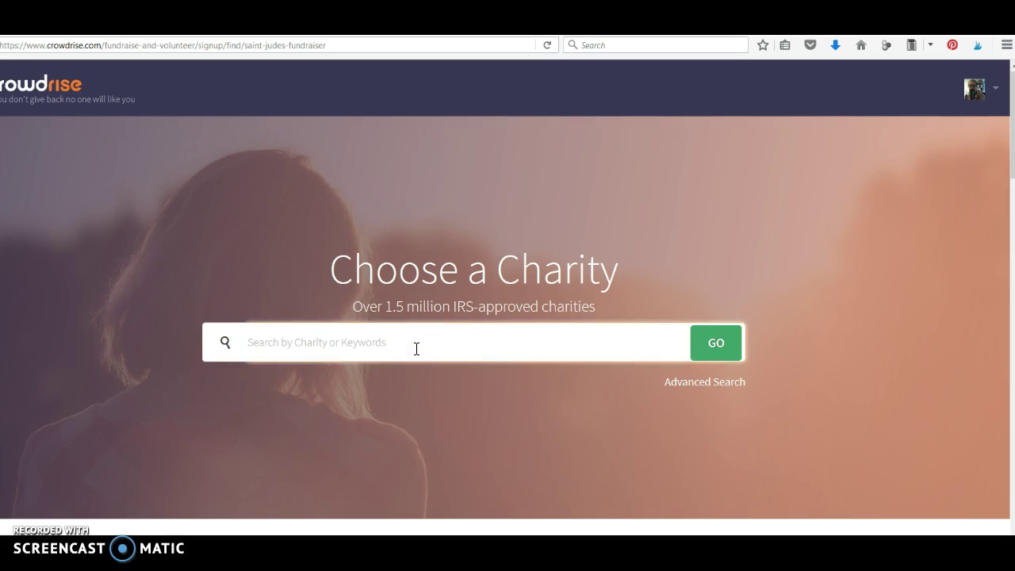
pyautogui.write('Be Not Afr')
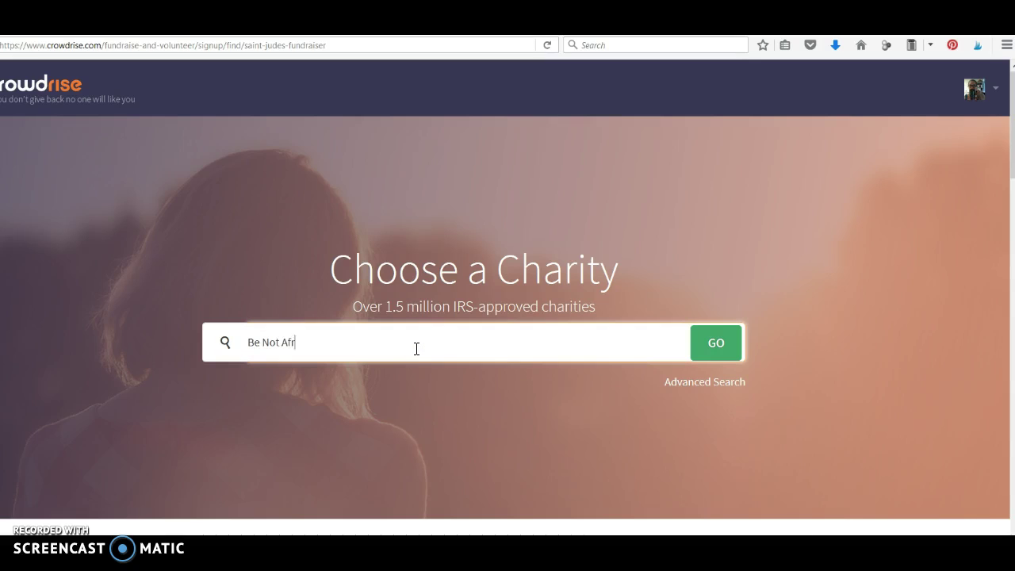
pyautogui.write('aid')
pyautogui.click(716, 346)
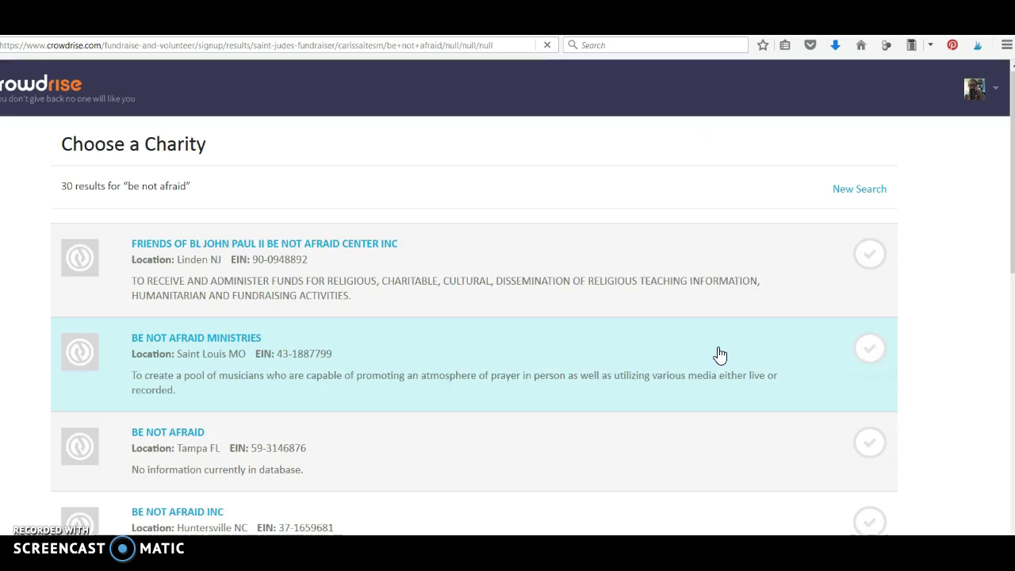
pyautogui.scroll(-1, 553, 244)
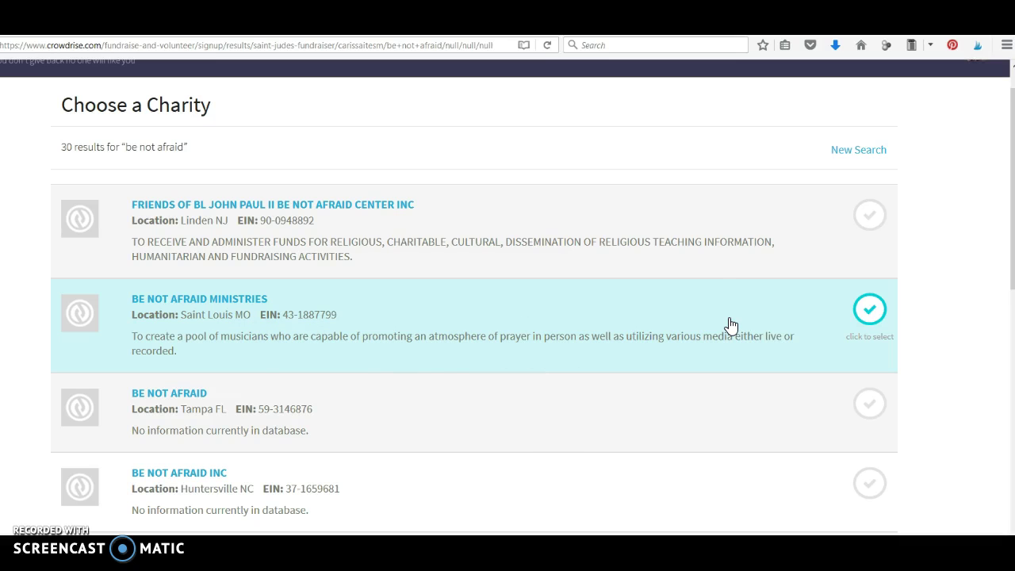
pyautogui.scroll(-3, 729, 325)
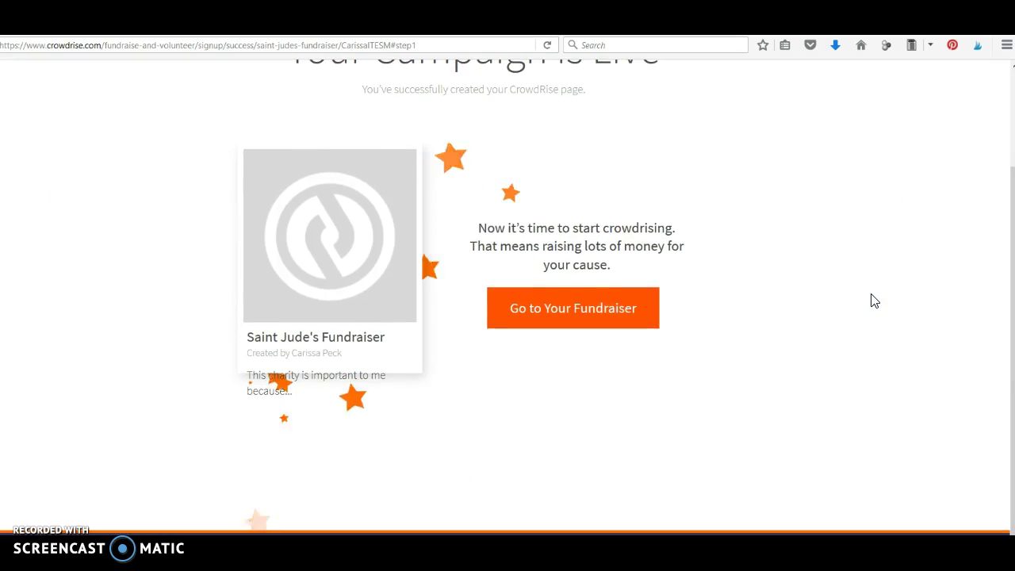
# Open the live Saint Jude's Fundraiser page and scroll through its story and Team section.
pyautogui.click(609, 314)
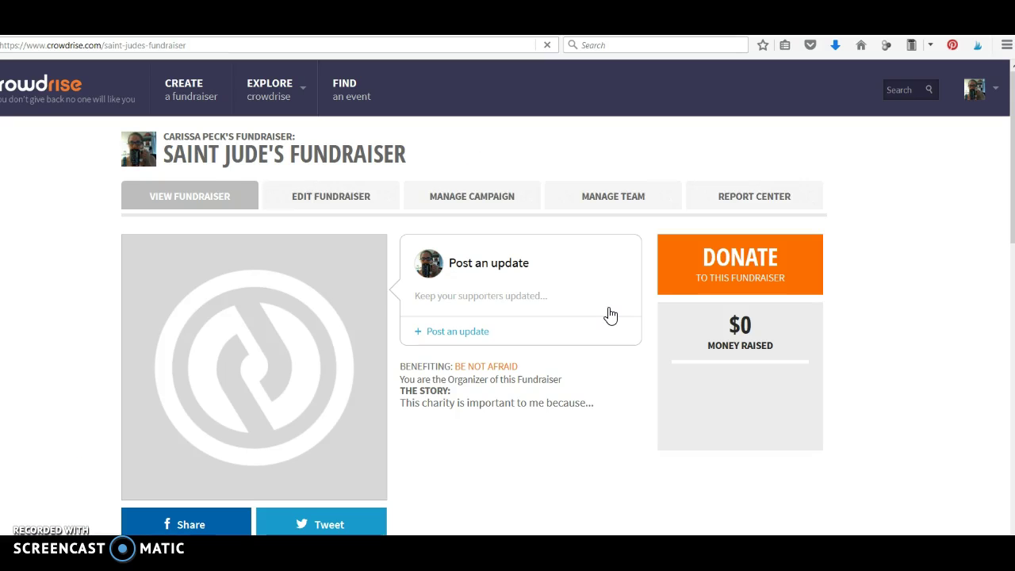
pyautogui.click(415, 294)
pyautogui.scroll(-2, 415, 292)
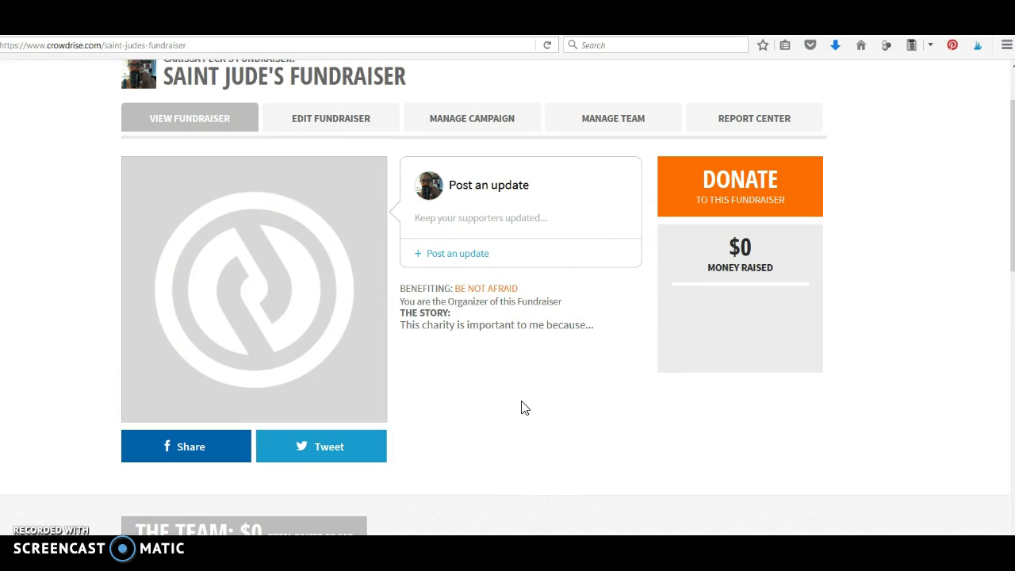
pyautogui.scroll(-3, 520, 408)
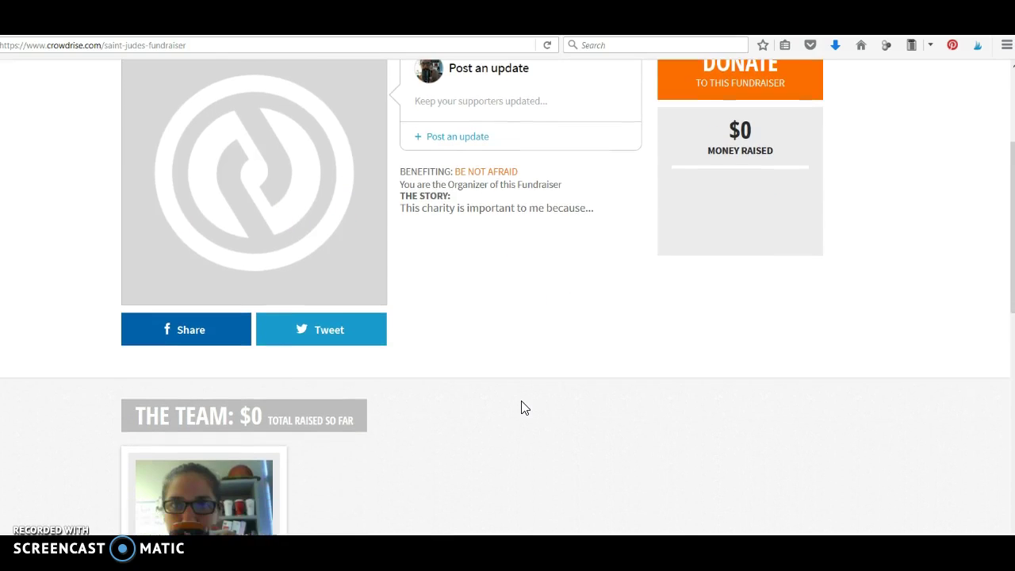
pyautogui.scroll(-4, 521, 407)
pyautogui.click(240, 356)
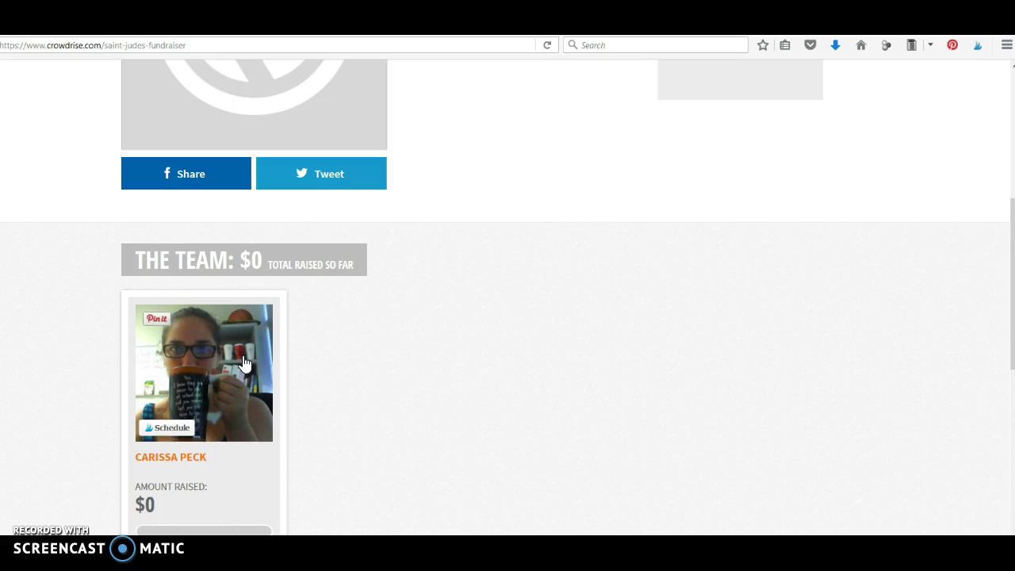
pyautogui.scroll(5, 245, 363)
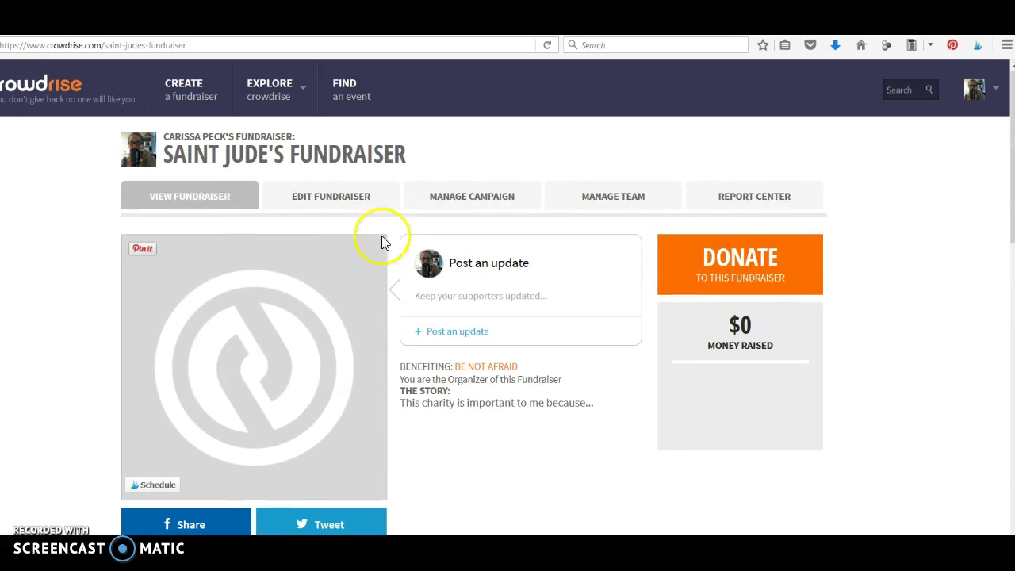
# Open the fundraiser's edit form and review its title, mini summary and description.
pyautogui.click(370, 197)
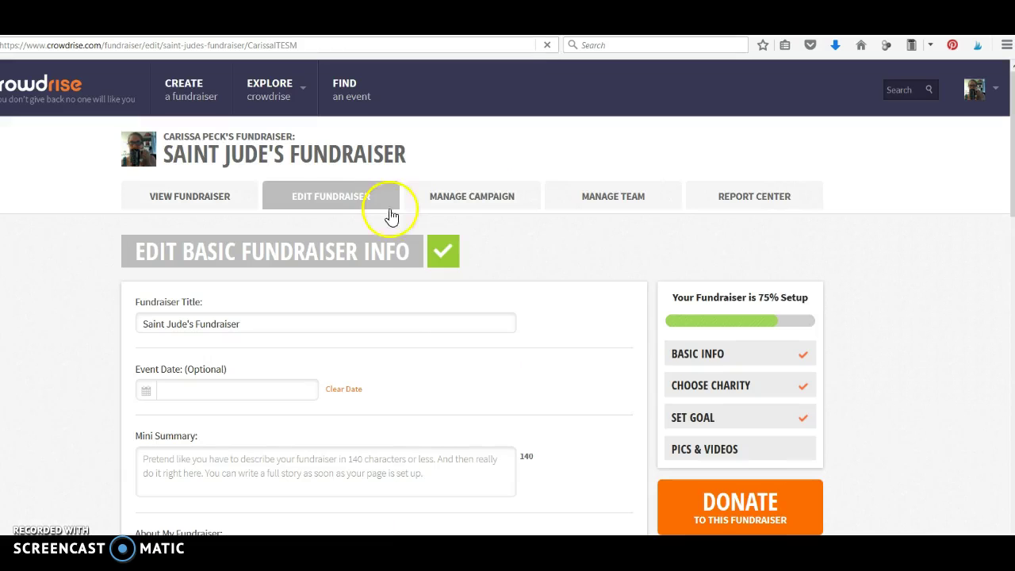
pyautogui.click(396, 323)
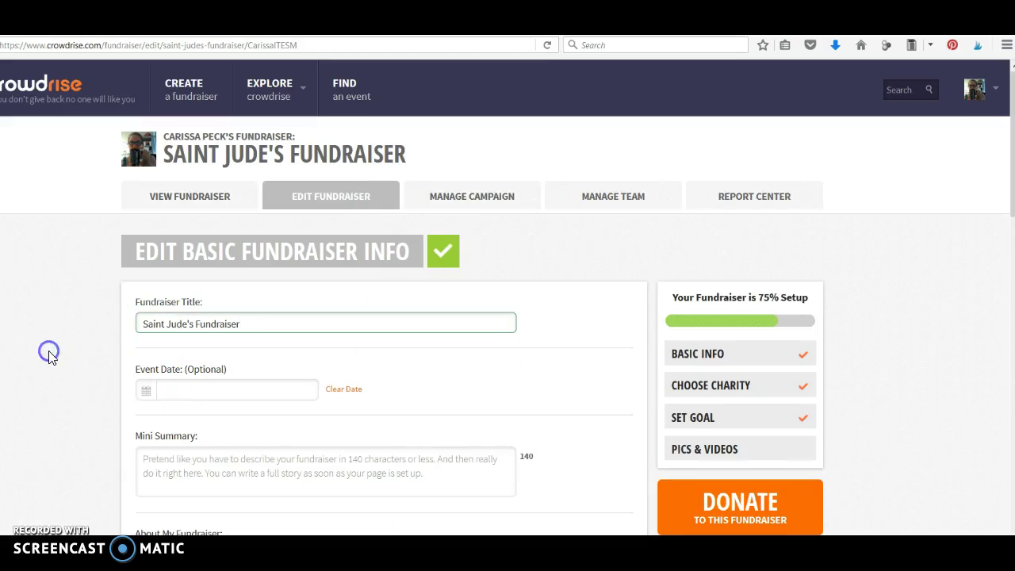
pyautogui.scroll(-4, 50, 355)
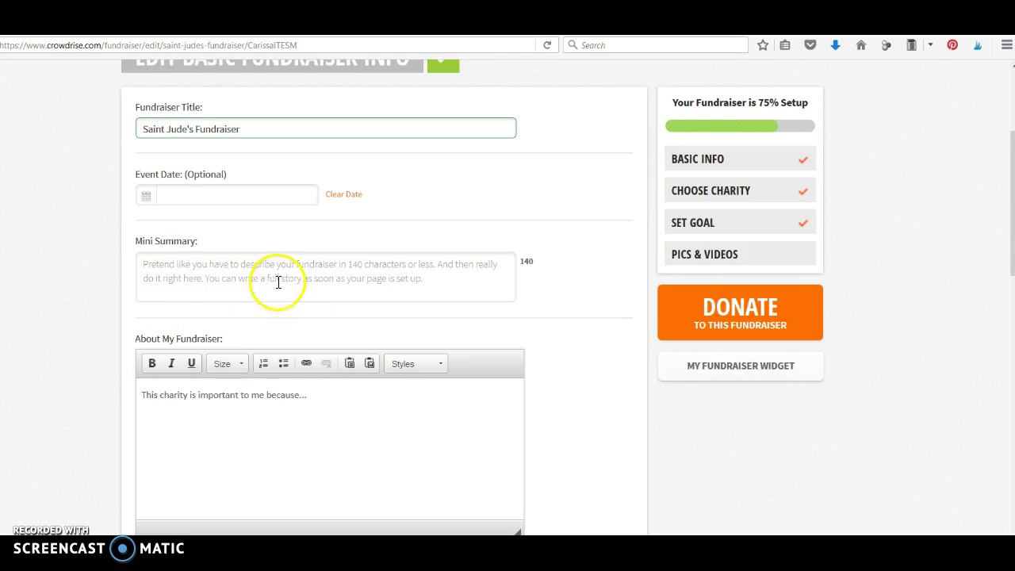
pyautogui.click(279, 282)
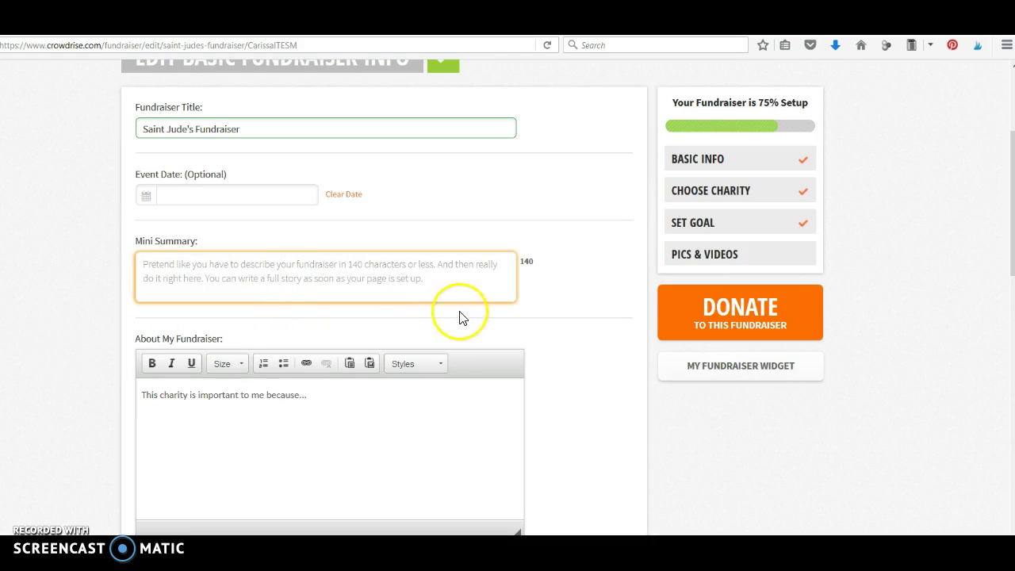
pyautogui.click(57, 317)
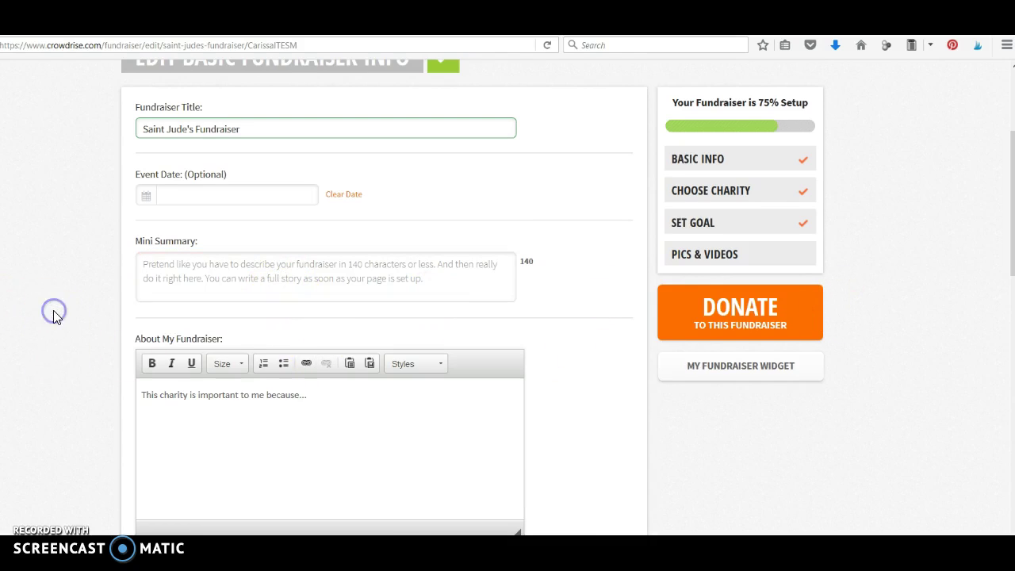
pyautogui.scroll(-3, 52, 317)
pyautogui.tripleClick(245, 310)
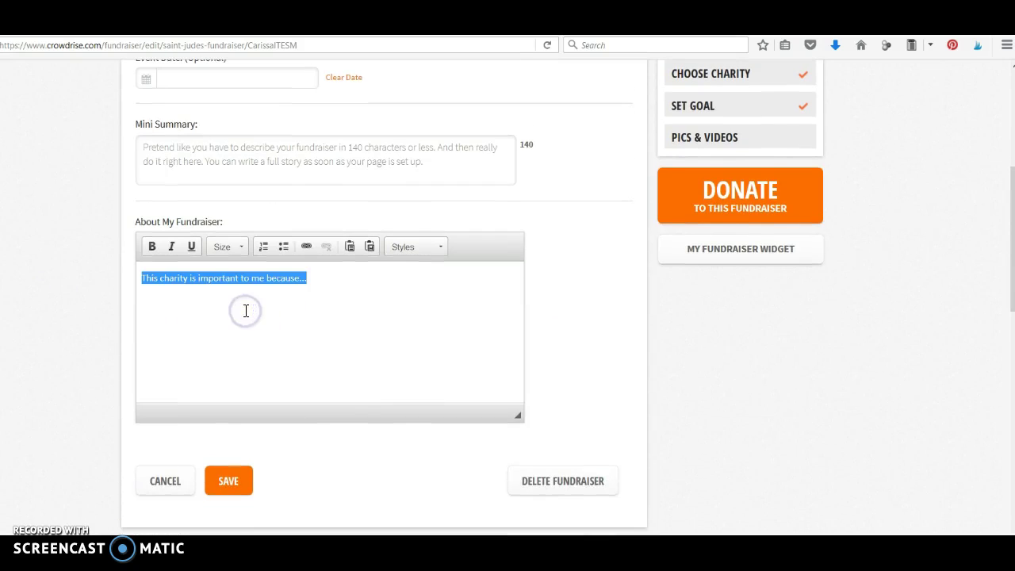
pyautogui.click(81, 290)
# Bring up the Videos link form and place the cursor in its URL field.
pyautogui.scroll(-2, 452, 386)
pyautogui.scroll(-4, 455, 391)
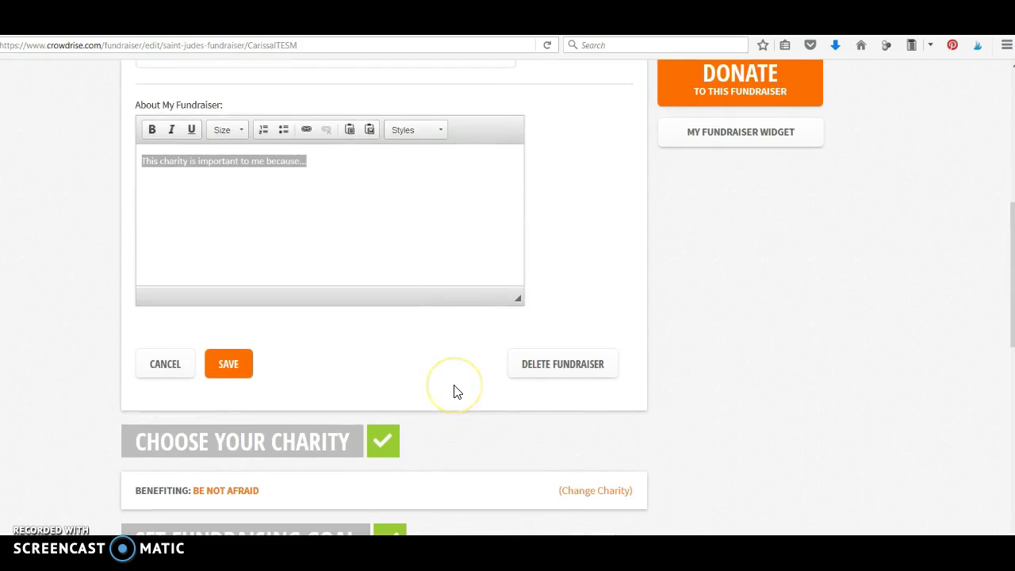
pyautogui.scroll(-3, 455, 391)
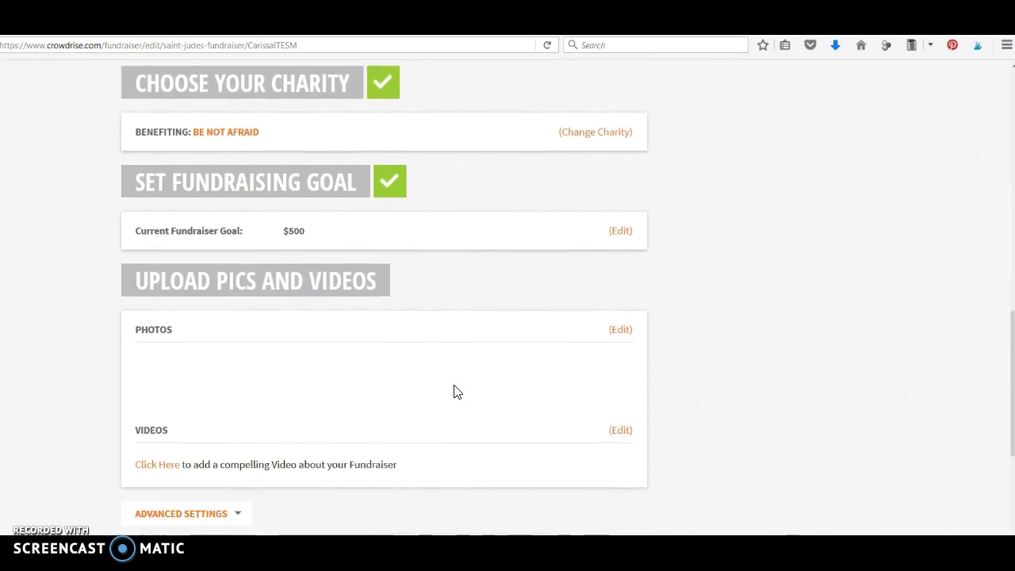
pyautogui.click(226, 249)
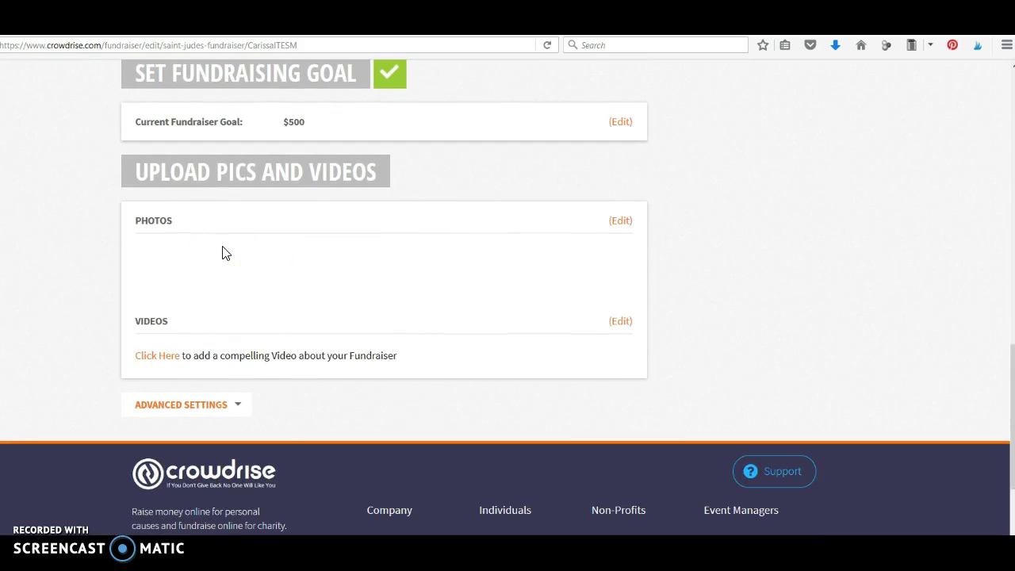
pyautogui.click(171, 358)
pyautogui.click(171, 358)
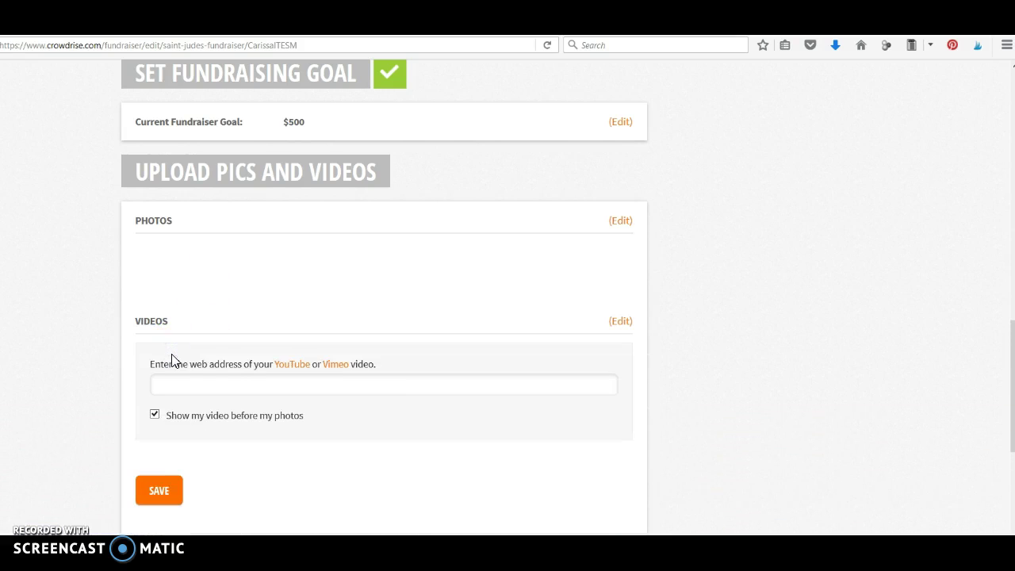
pyautogui.click(287, 382)
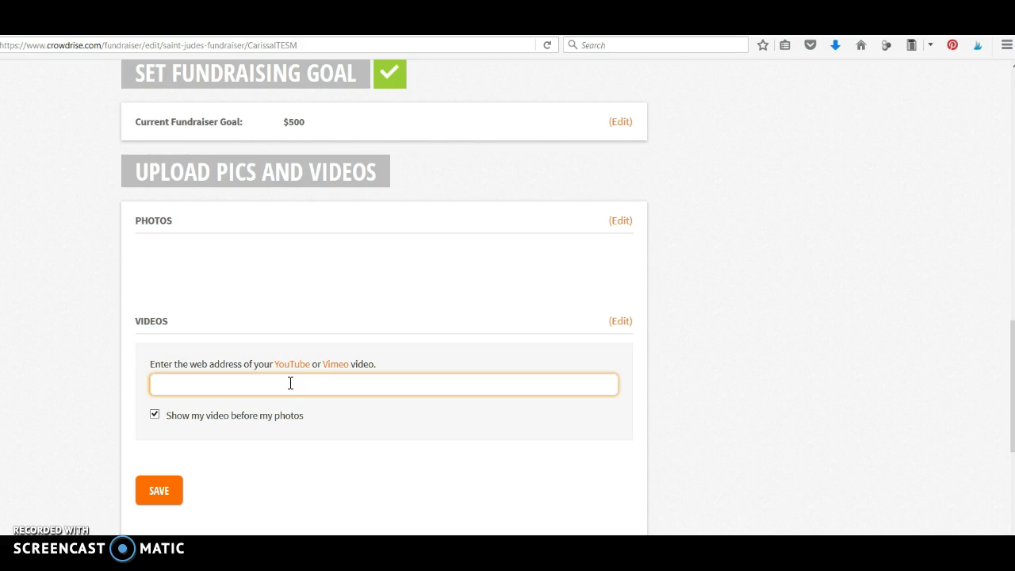
# Expand Advanced Settings and uncheck 'Allow other Team Members to Enter Offline Donations'.
pyautogui.click(723, 354)
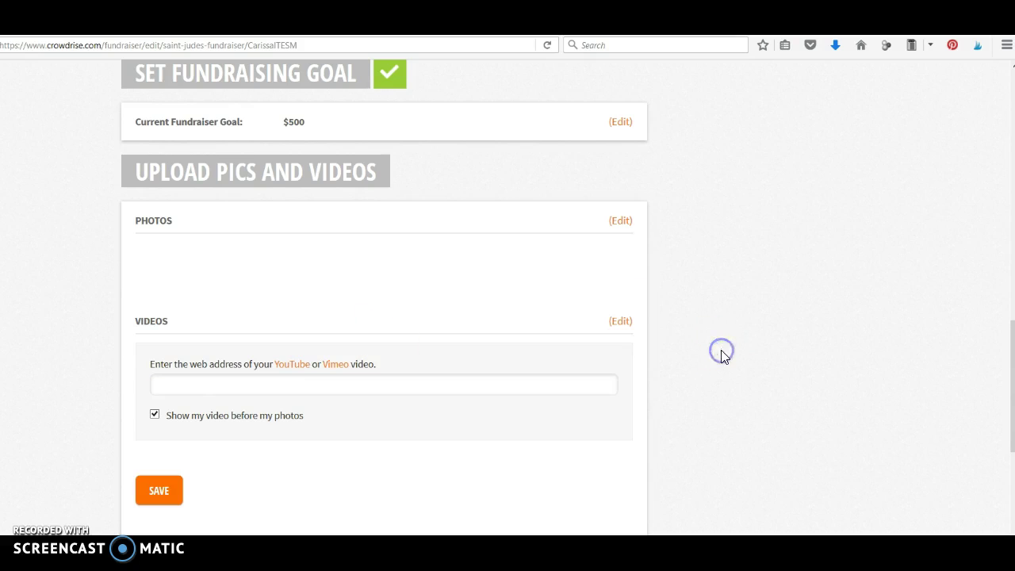
pyautogui.scroll(-2, 722, 355)
pyautogui.click(226, 409)
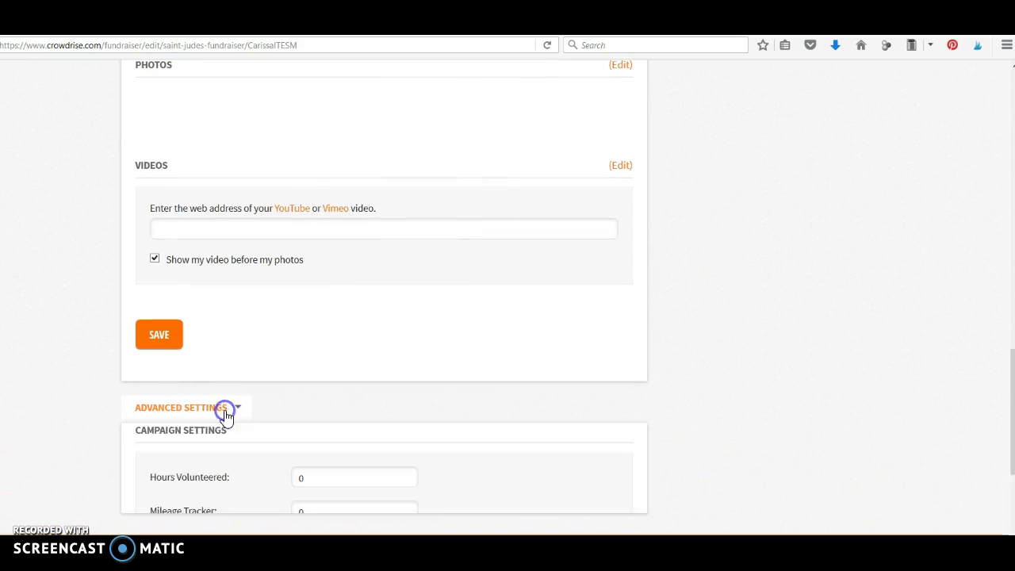
pyautogui.click(807, 422)
pyautogui.scroll(-4, 808, 424)
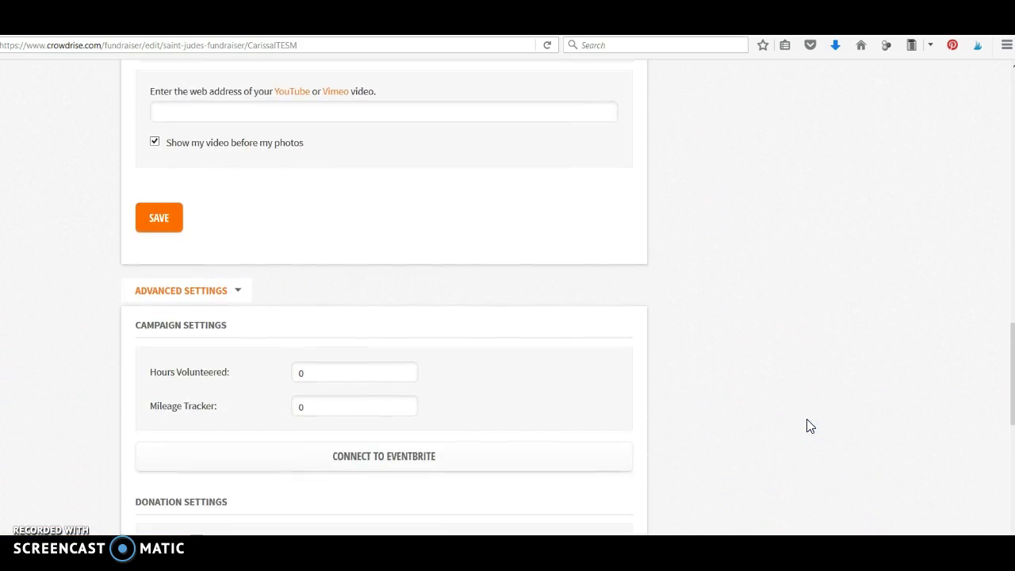
pyautogui.scroll(-4, 809, 426)
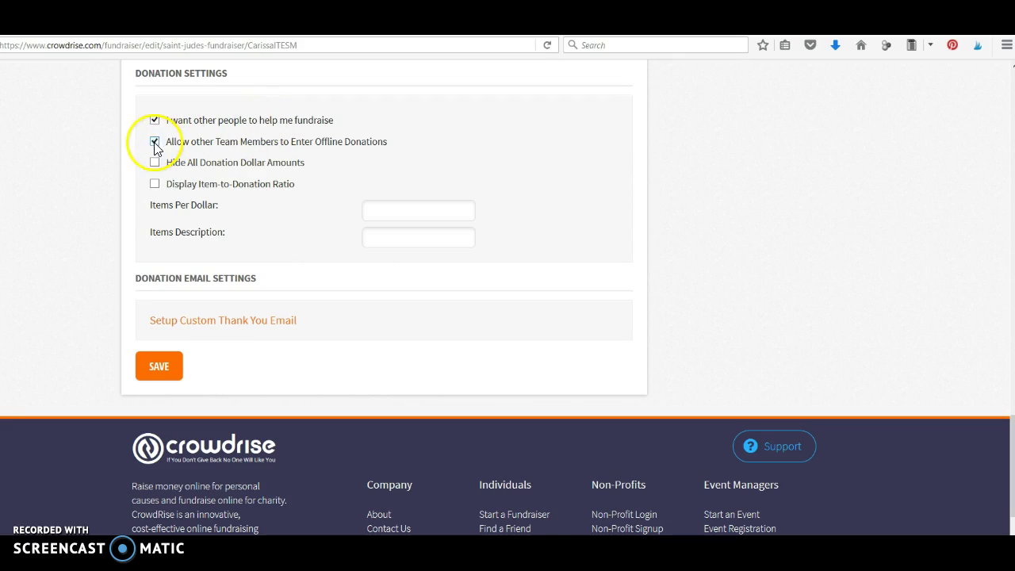
pyautogui.click(154, 141)
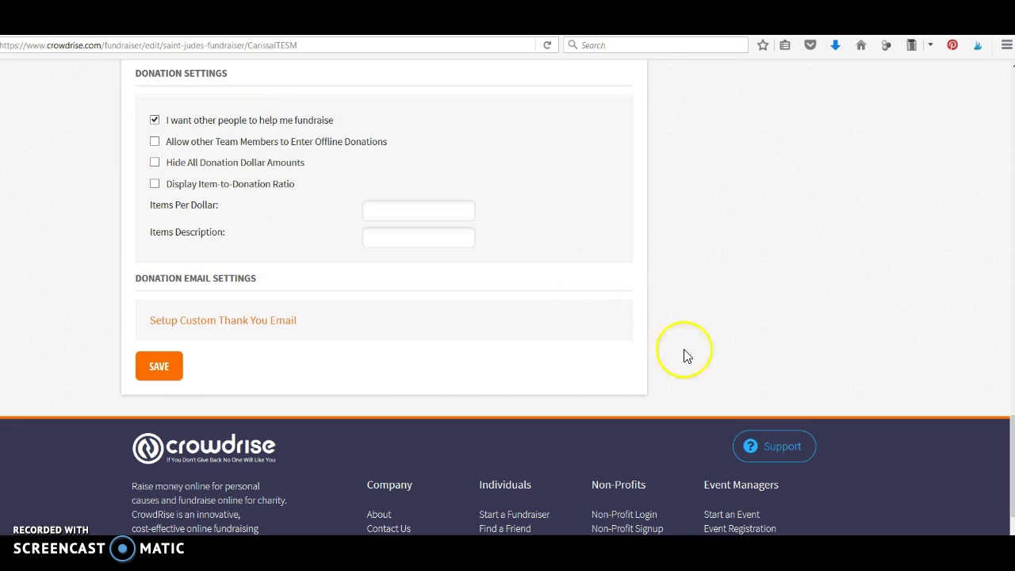
# Look over the Setup Custom Thank You Email page, then go back to the edit page.
pyautogui.click(250, 325)
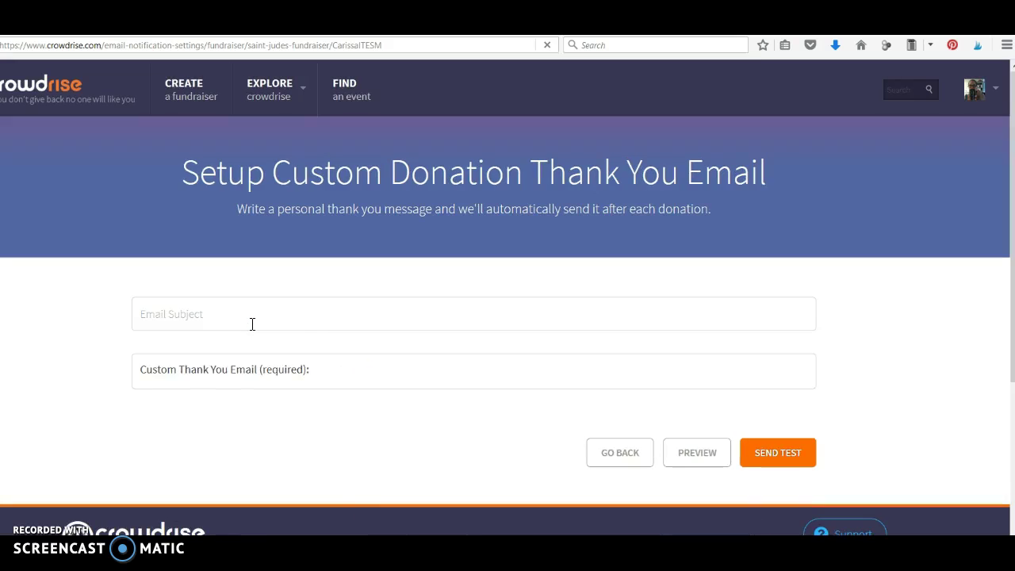
pyautogui.click(272, 310)
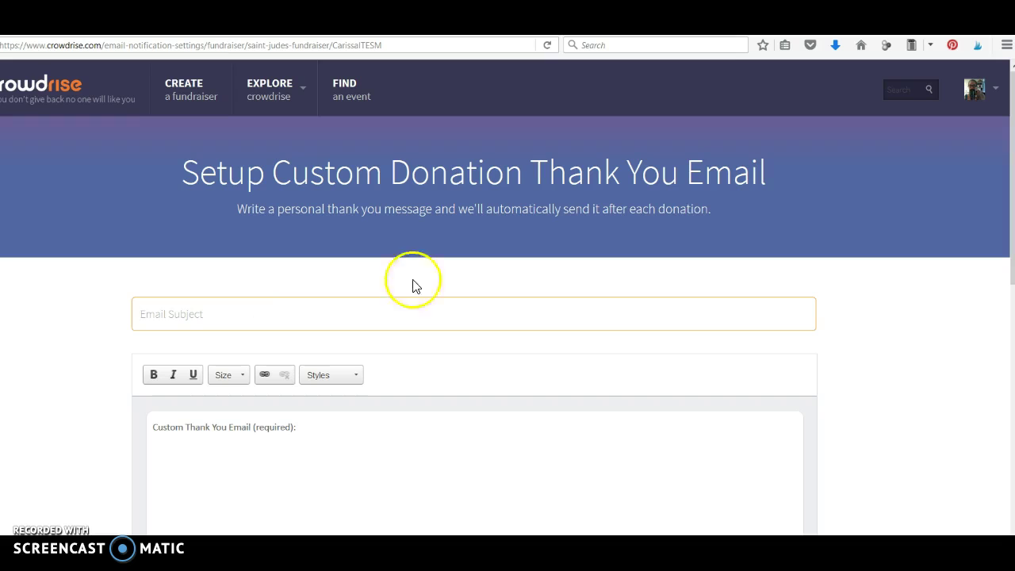
pyautogui.scroll(-10, 865, 394)
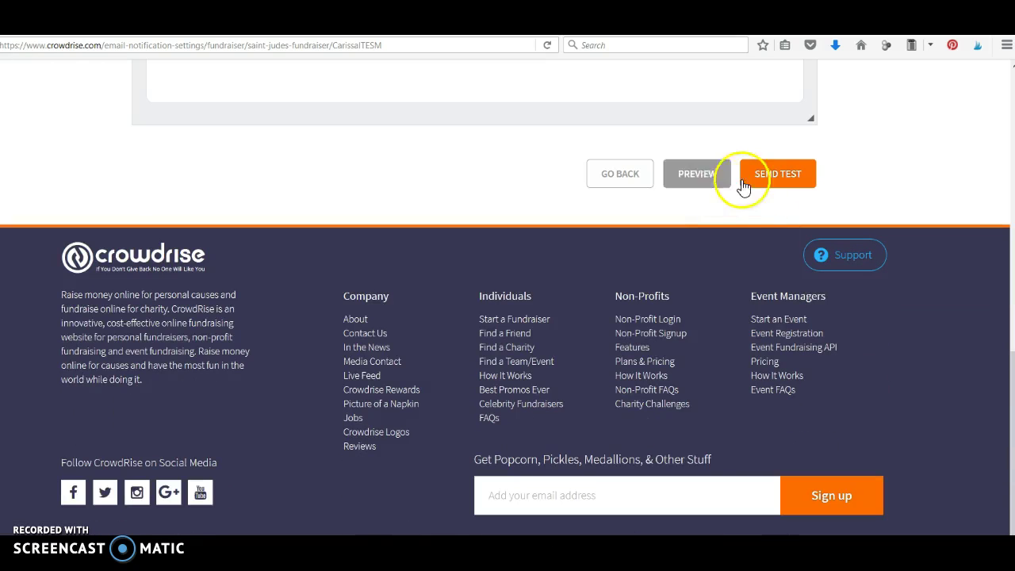
pyautogui.click(635, 180)
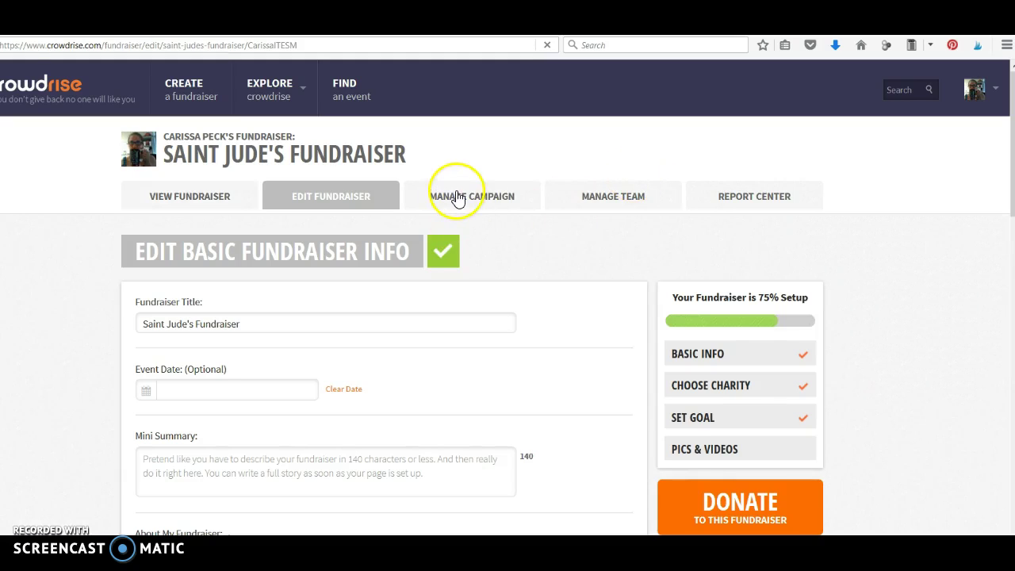
# Review the Manage Campaign page's $0 of $500 total and its Send a Link share URL.
pyautogui.click(457, 197)
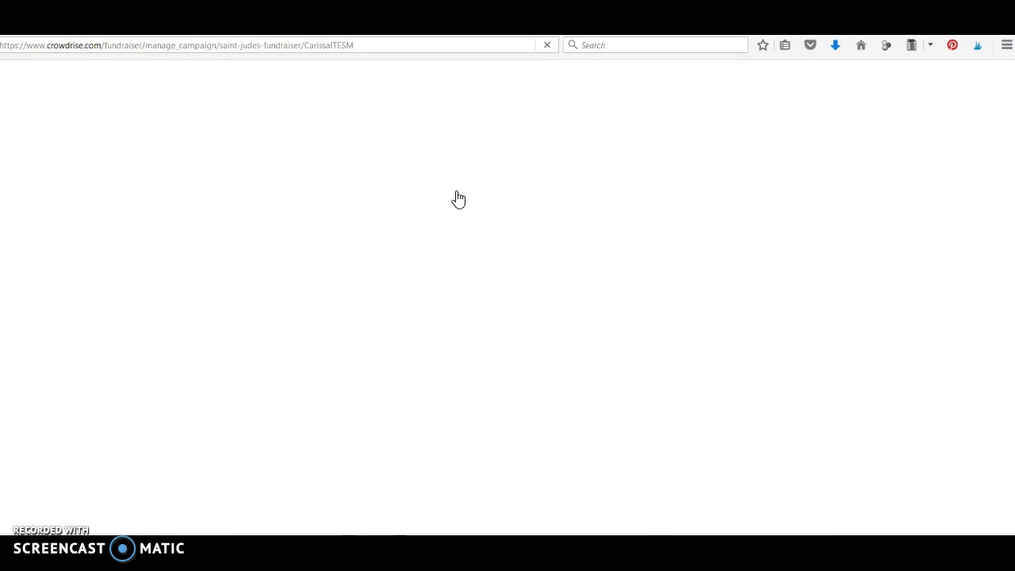
pyautogui.scroll(-3, 714, 248)
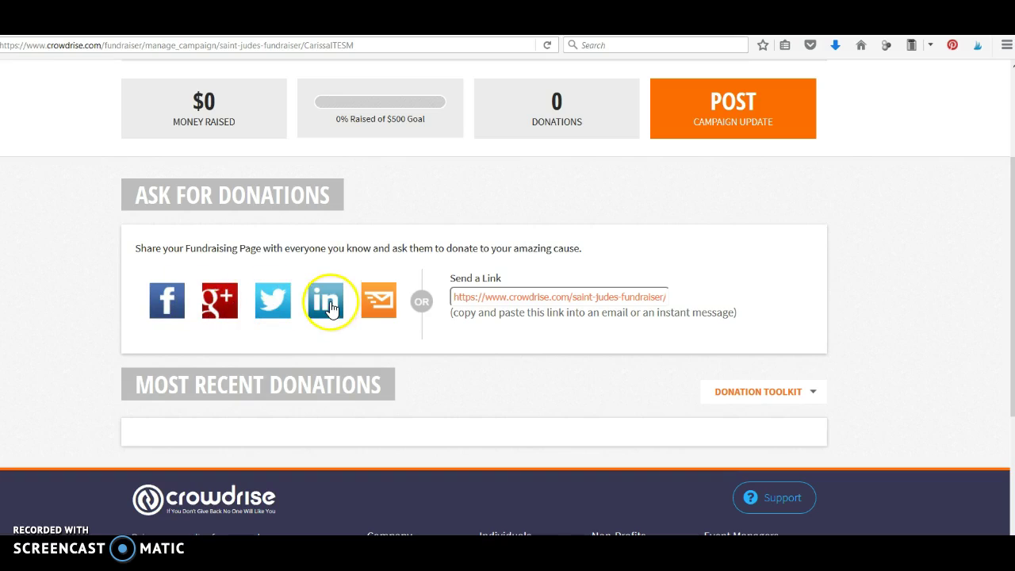
pyautogui.doubleClick(525, 295)
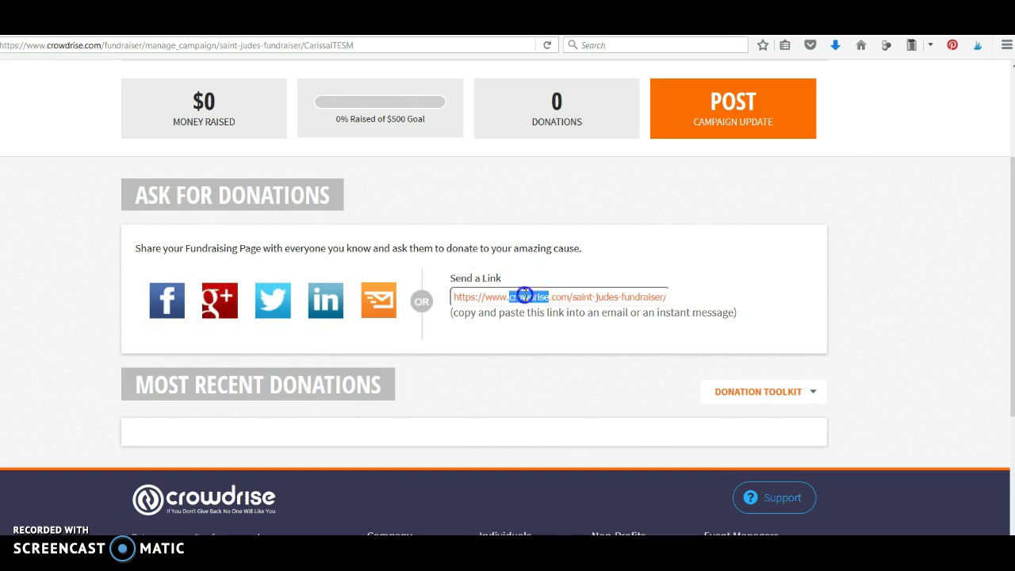
pyautogui.click(525, 296)
pyautogui.scroll(2, 763, 293)
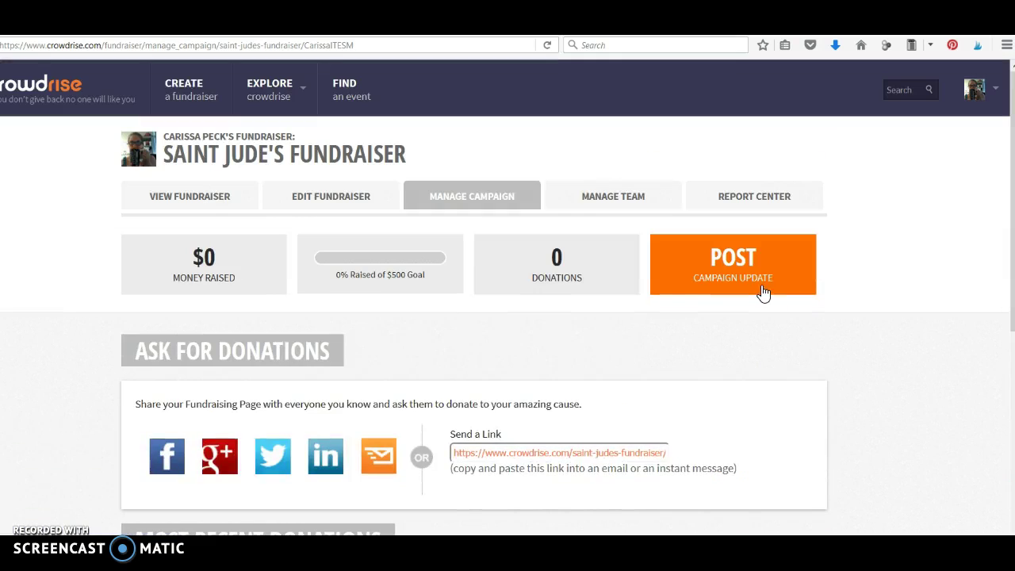
# Review the Saint Jude's Fundraiser team page (1 member, $0 raised) and Invite, then return to Manage Campaign.
pyautogui.click(589, 197)
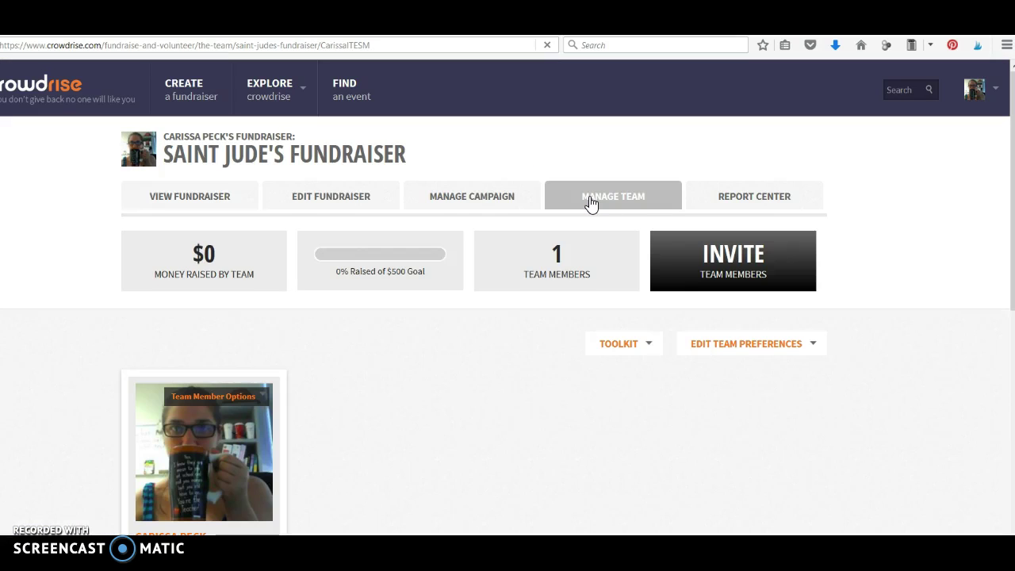
pyautogui.scroll(-2, 590, 199)
pyautogui.click(751, 180)
pyautogui.click(979, 567)
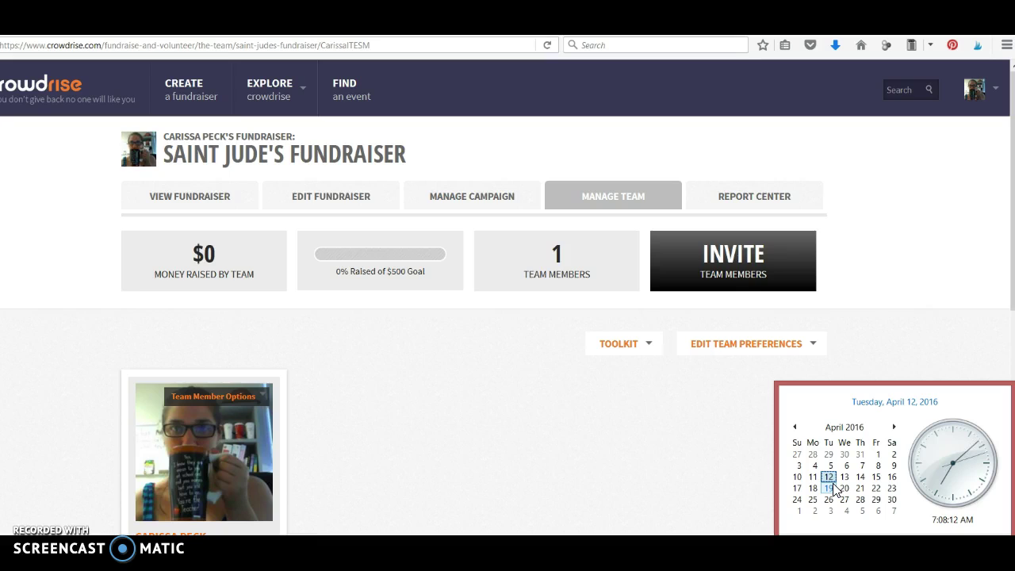
pyautogui.click(459, 203)
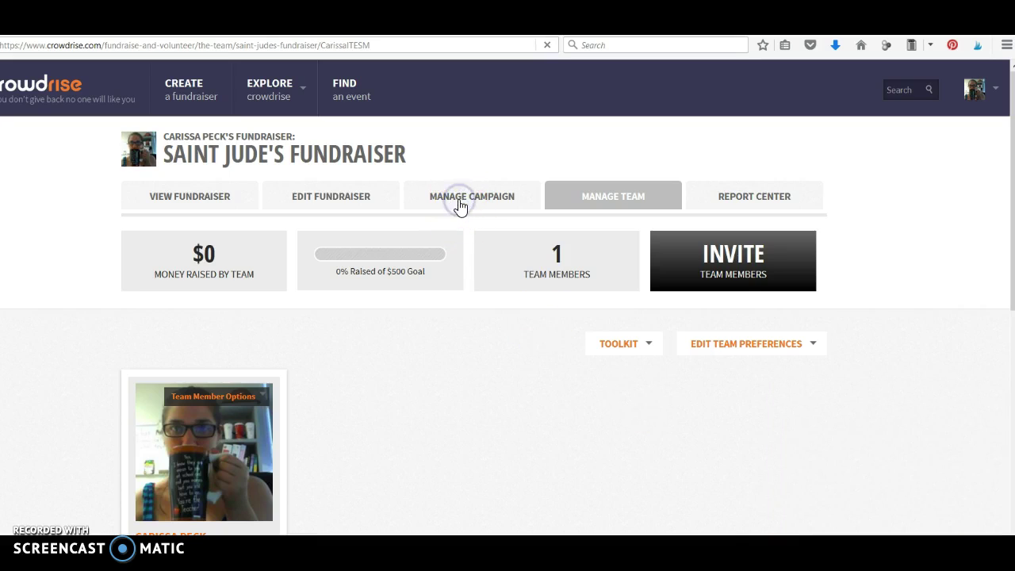